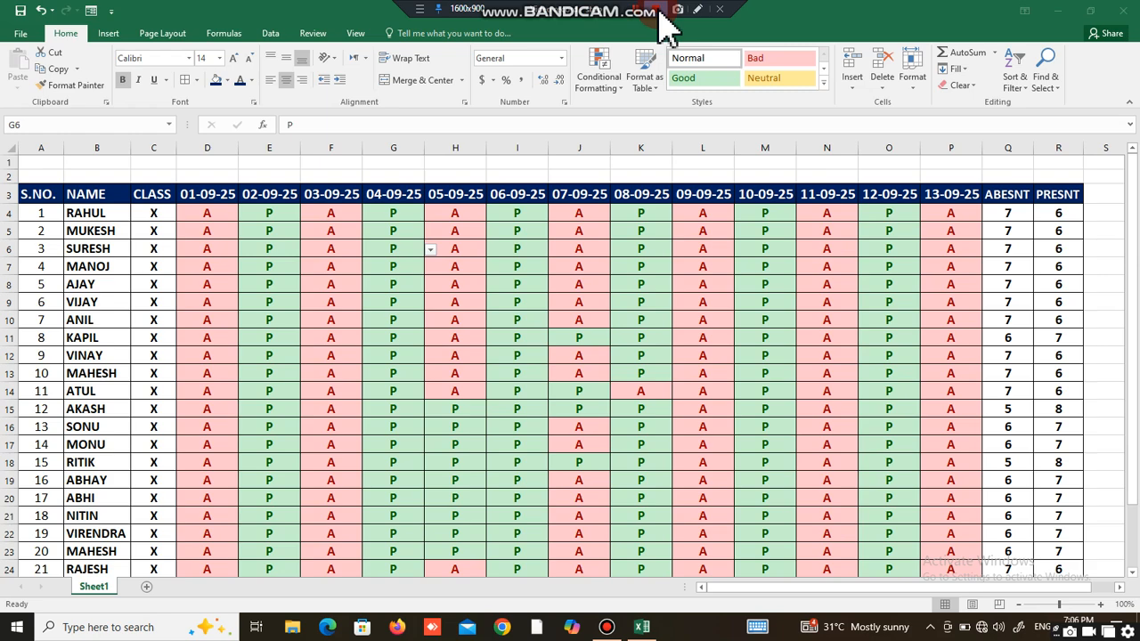
- Add a new blank worksheet after Sheet1
click(147, 587)
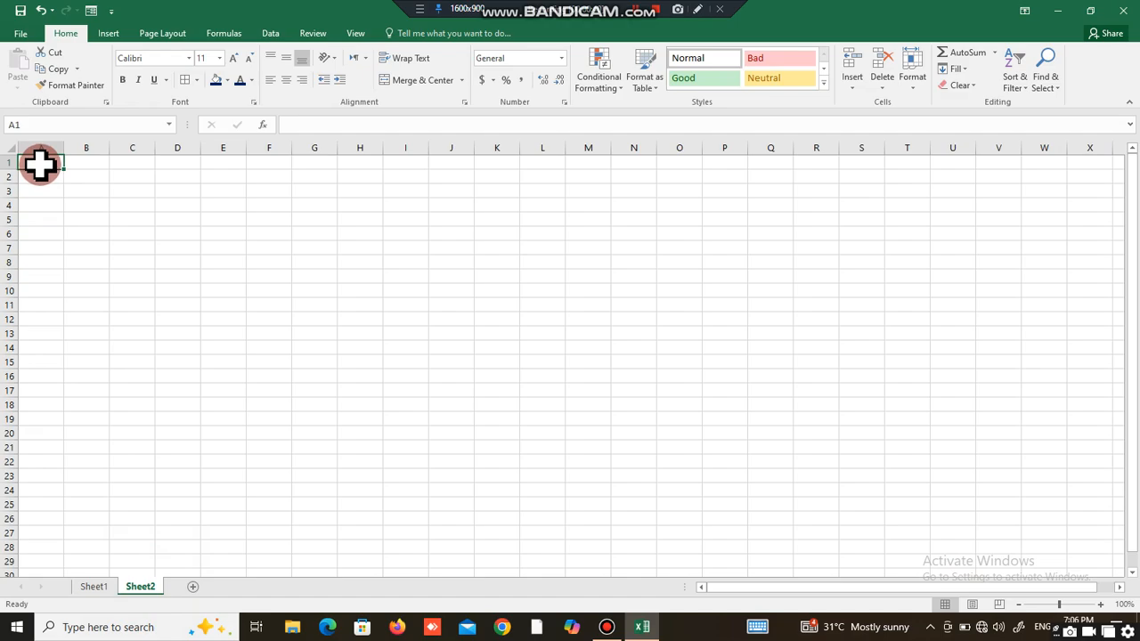
click(43, 178)
drag(39, 171, 634, 174)
click(36, 178)
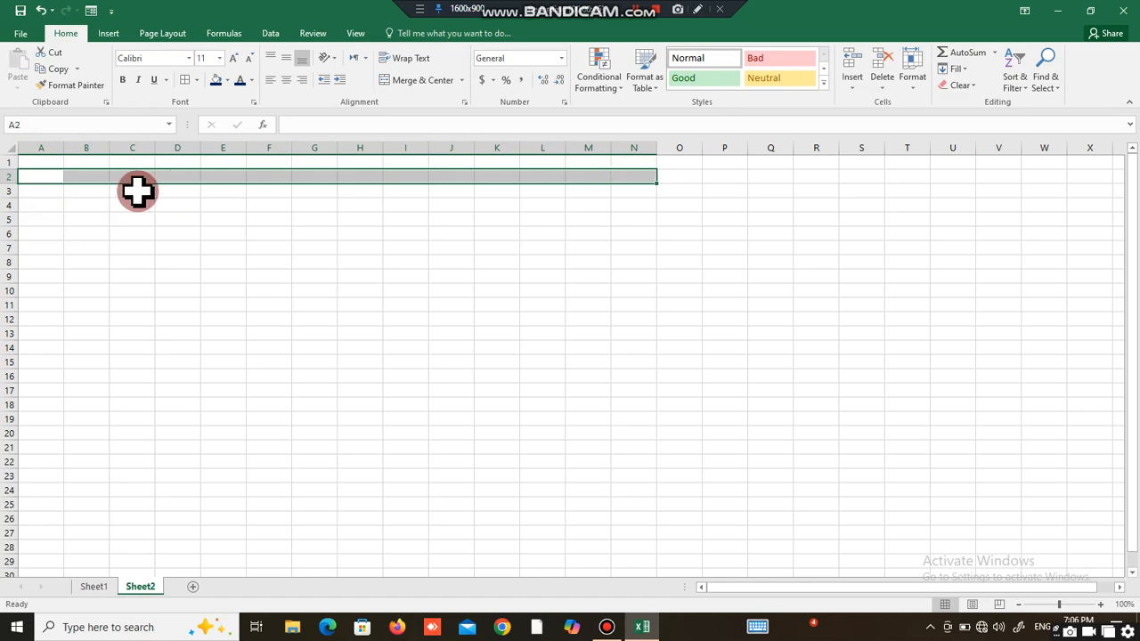
- Enter the header S.NO. in cell A2
click(43, 178)
text(S.NO.)
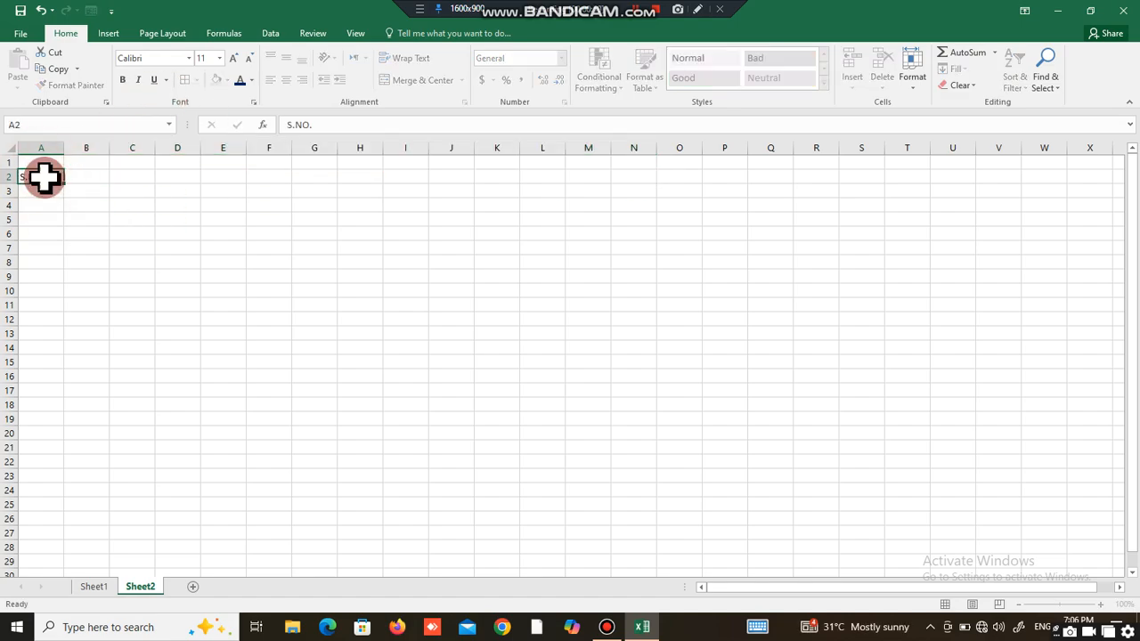
key(ctrl+Return)
- Enter the headers ROLL NO., STUDENT NAME and CLASS in cells A2 to C2
text(ROLL)
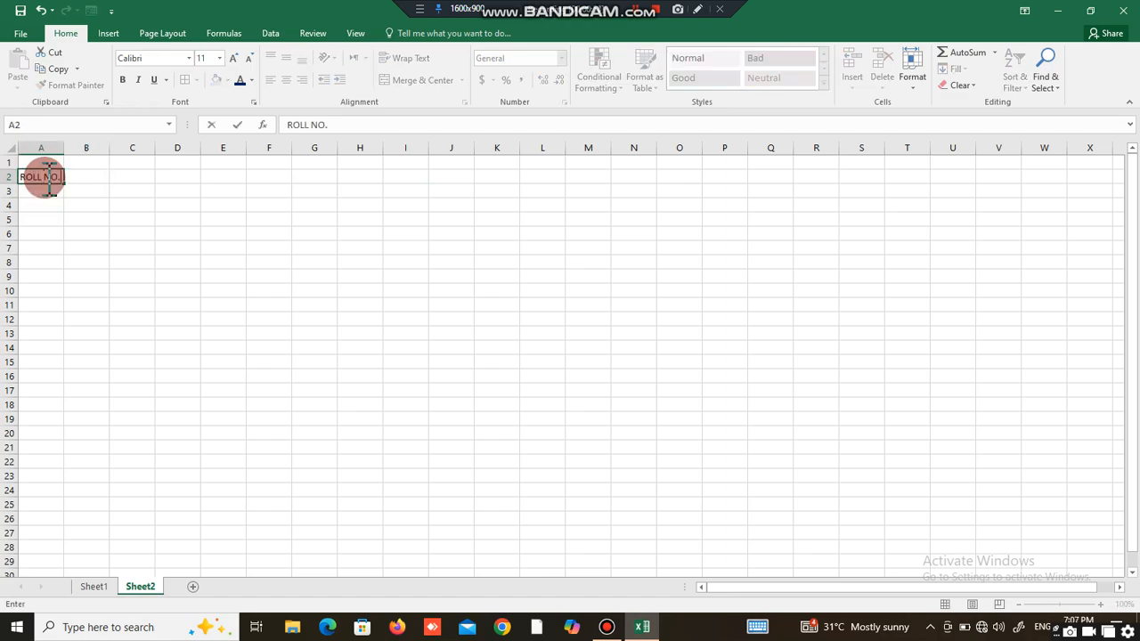
key(Tab)
text(SU)
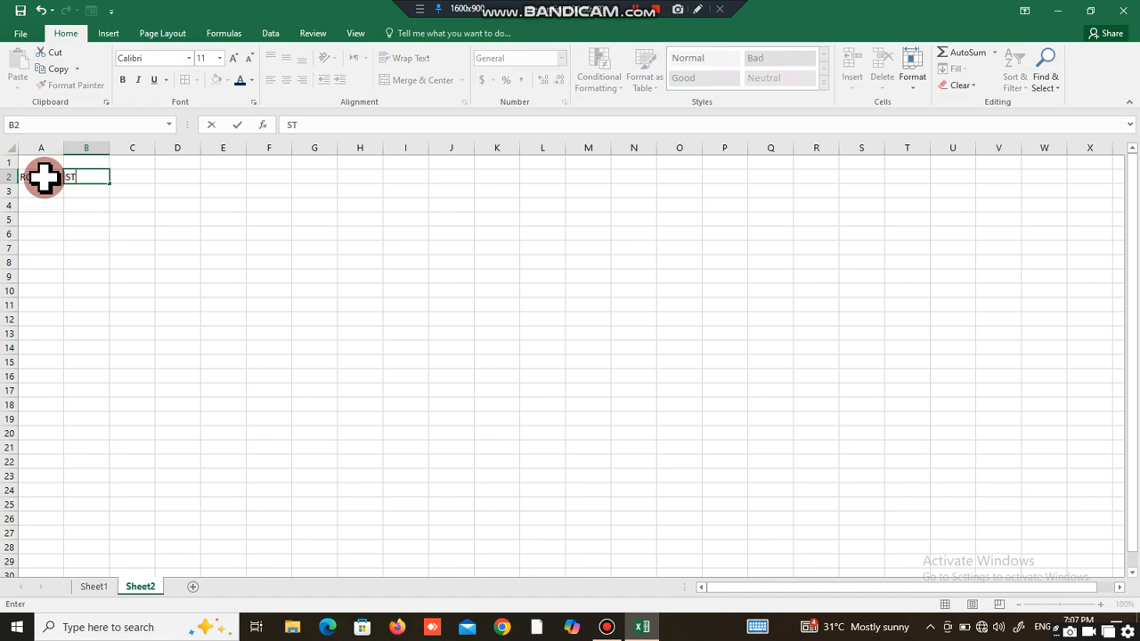
text(DENT NAME)
key(Tab)
text(CLA)
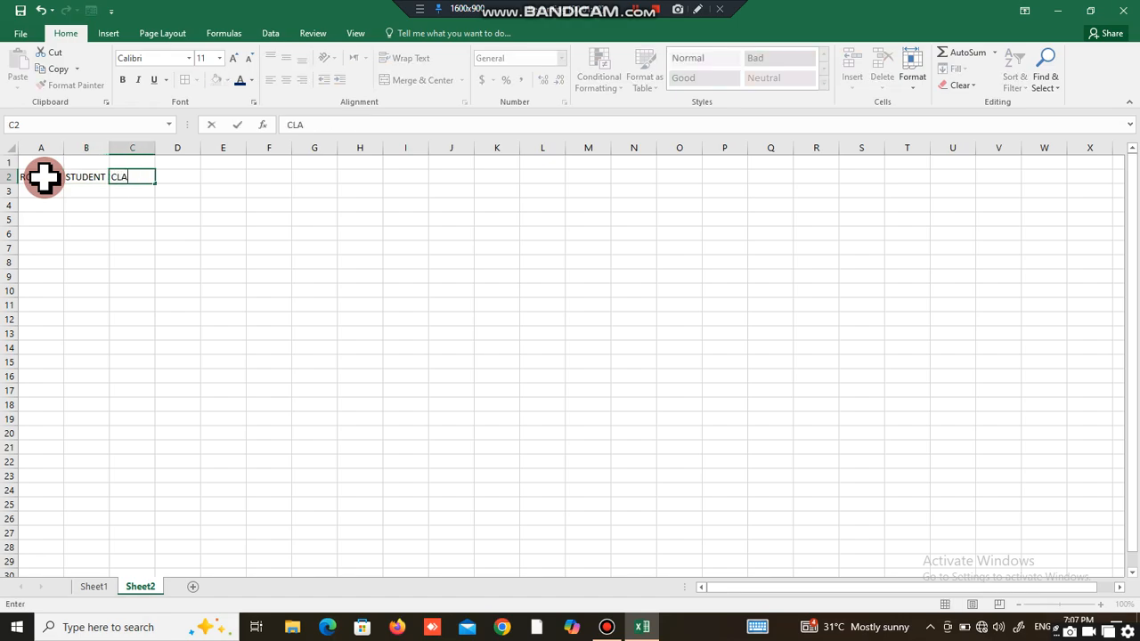
key(Tab)
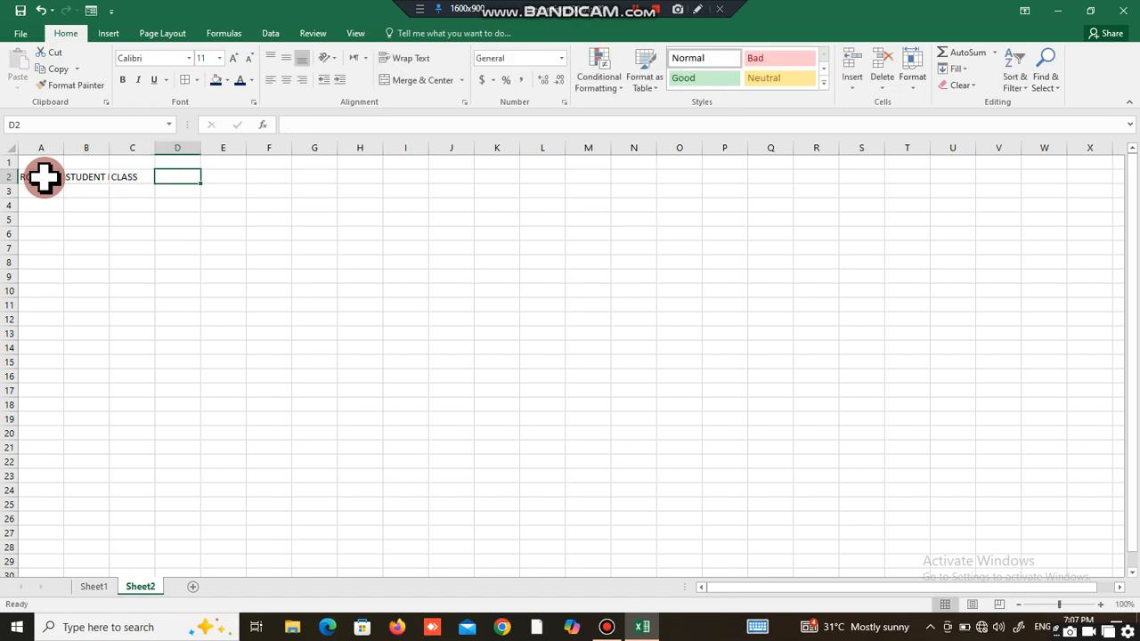
- Enter the date 01-9-2025 in D2 and fill the daily dates across row 2 up to 10-09-25 in M2
text(01-9-2025)
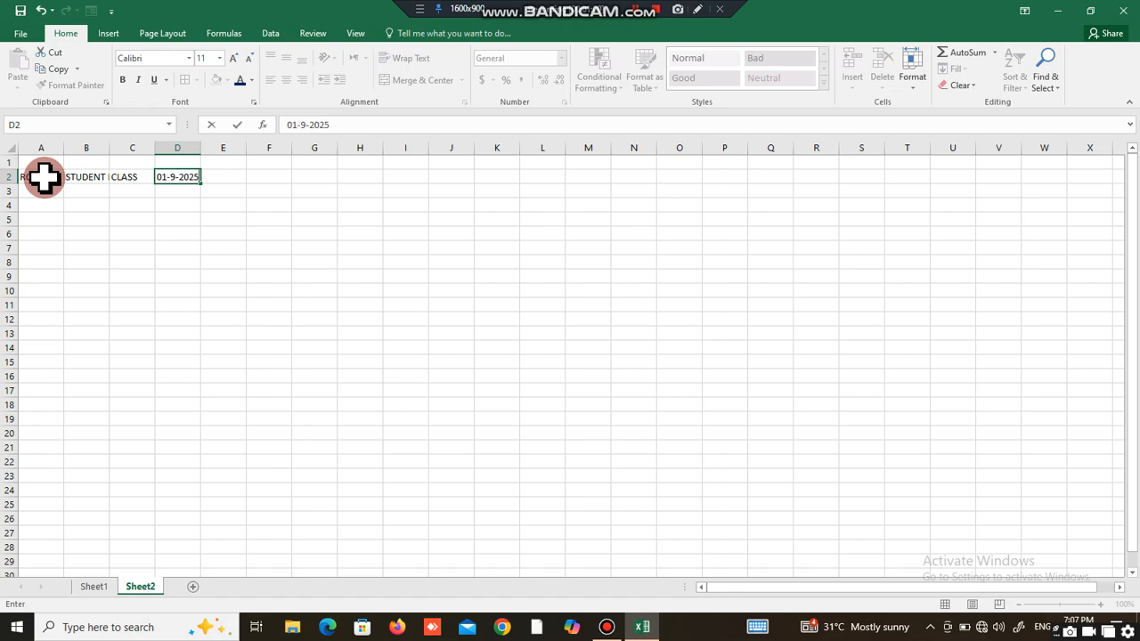
key(Tab)
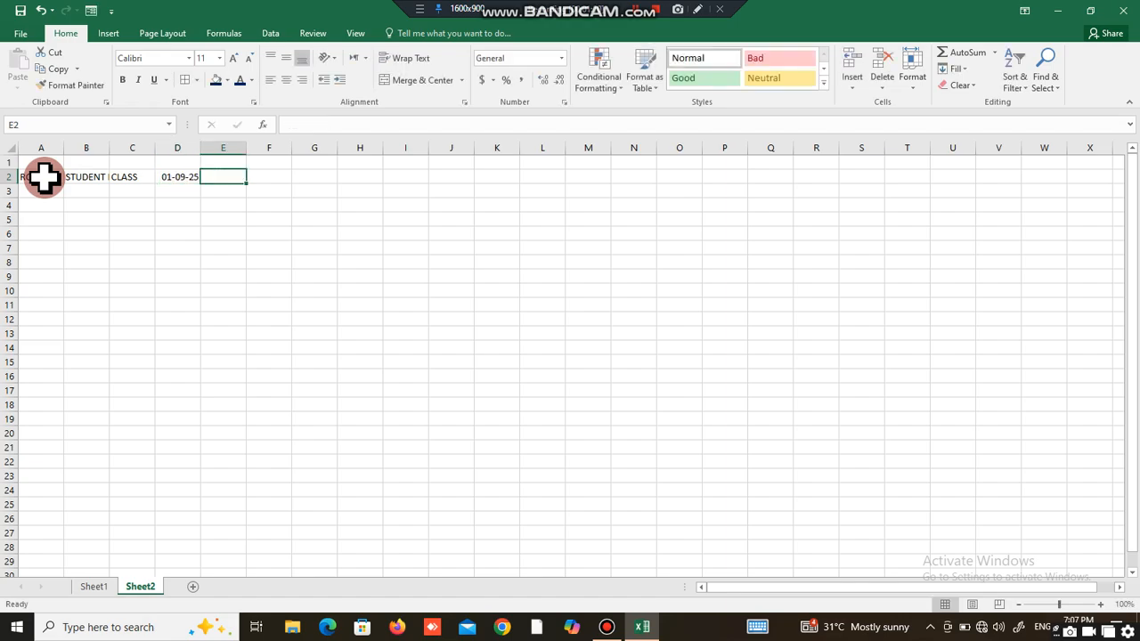
click(191, 179)
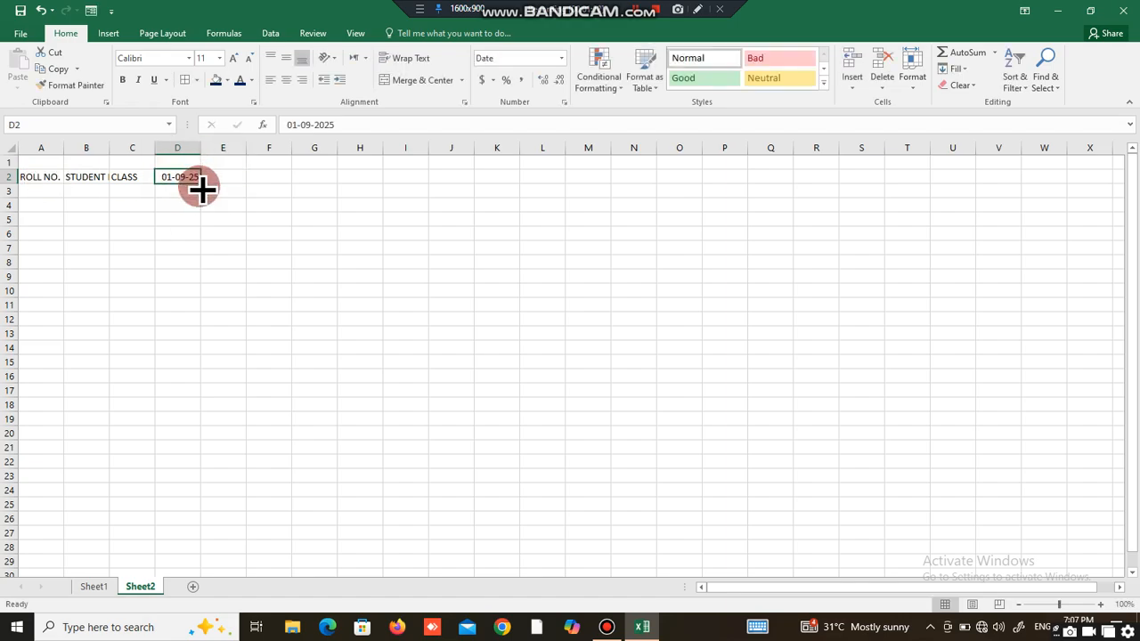
drag(201, 184, 611, 178)
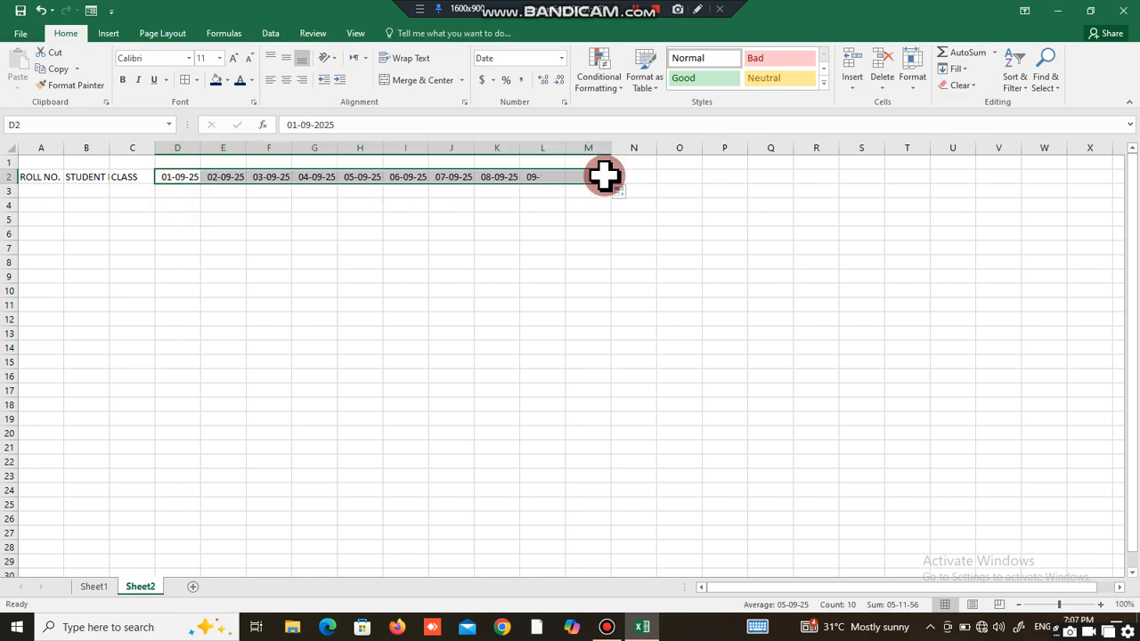
drag(43, 173, 613, 178)
- Enter the headers ABSENT in N2 and PRESENT in O2
click(626, 177)
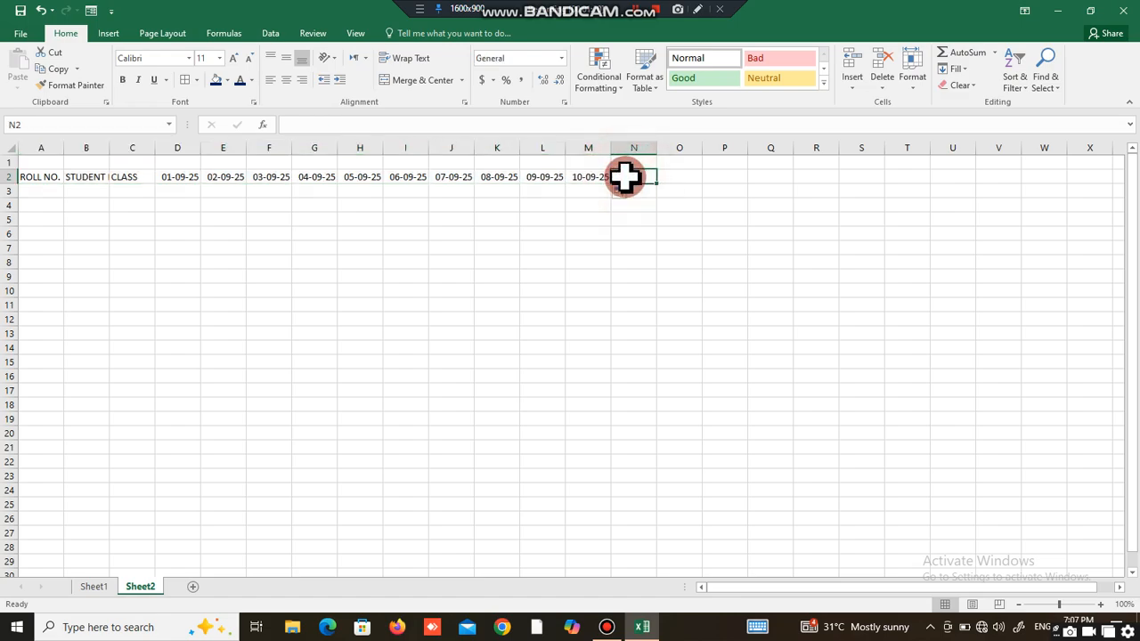
text(AB)
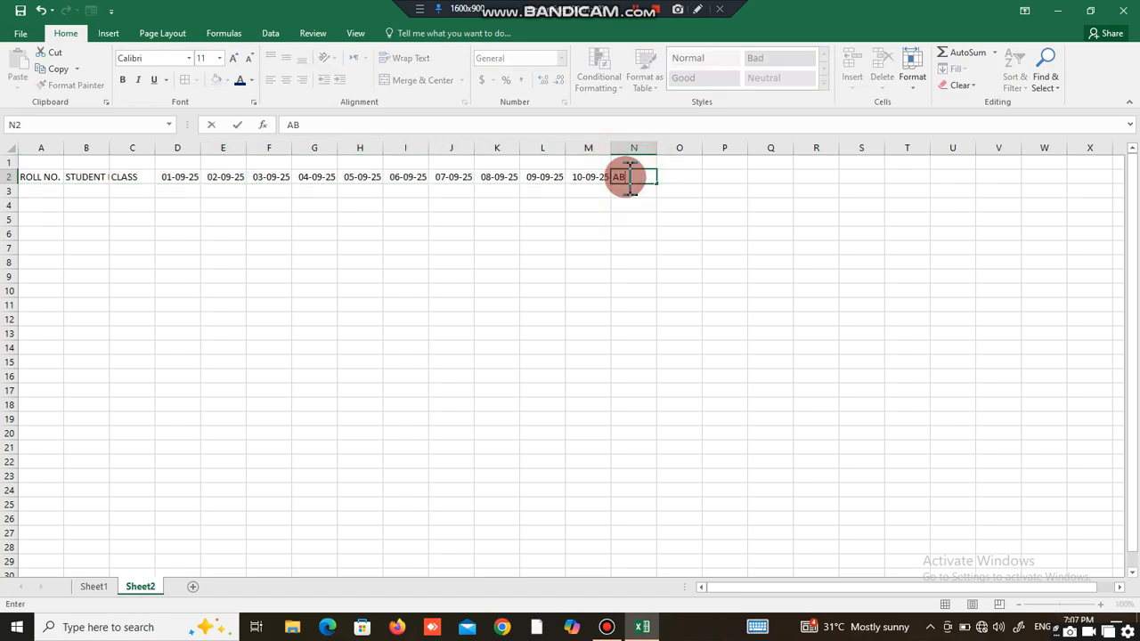
text(SENT)
key(Tab)
text(P)
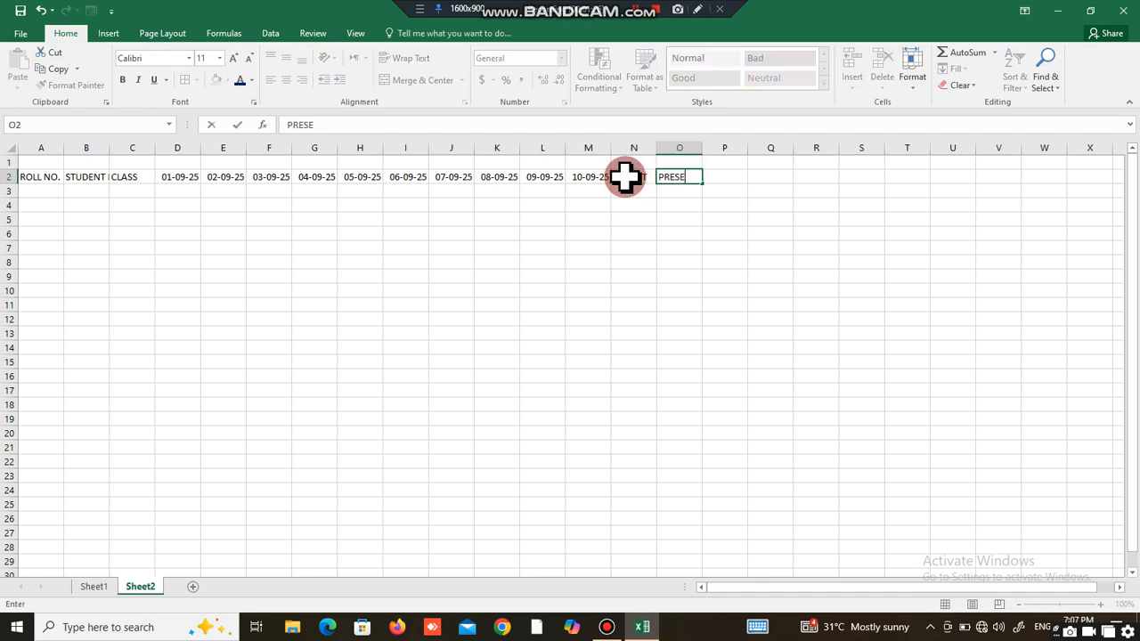
text(RESENT)
key(Tab)
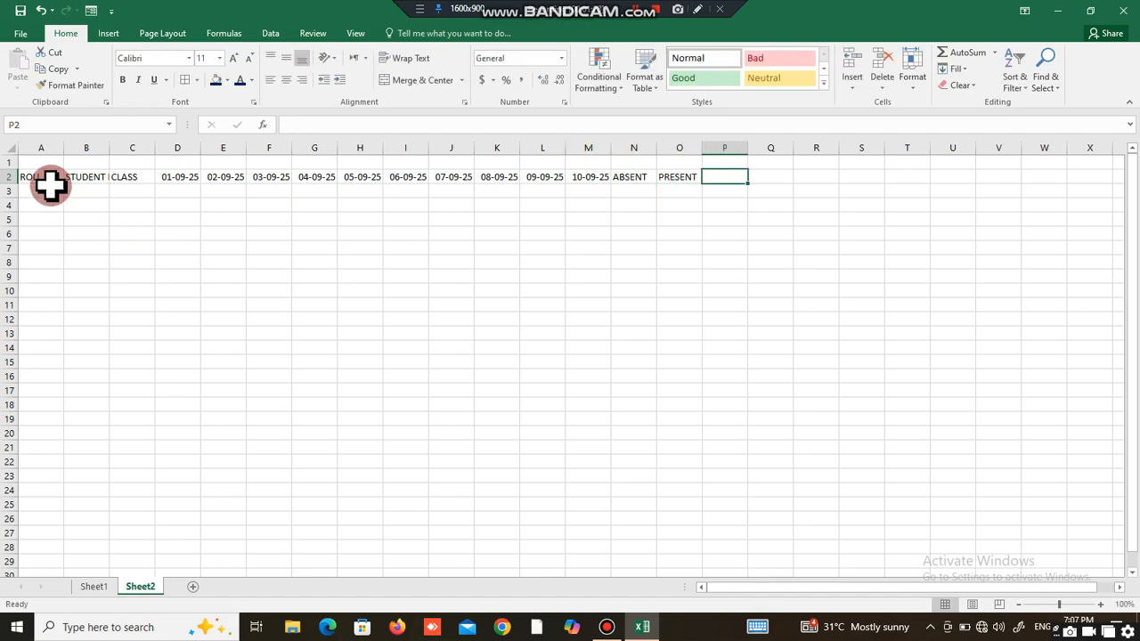
- Format the header row A2:O2 with font size 14, bold text and all borders
drag(50, 179, 680, 175)
click(234, 58)
click(235, 59)
click(123, 80)
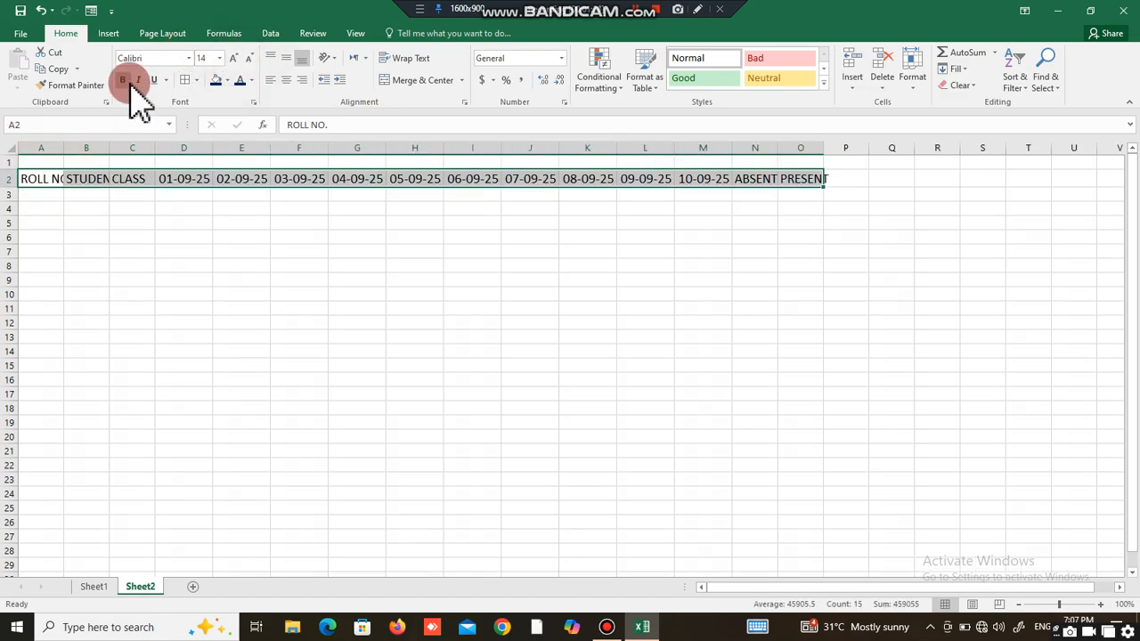
click(185, 82)
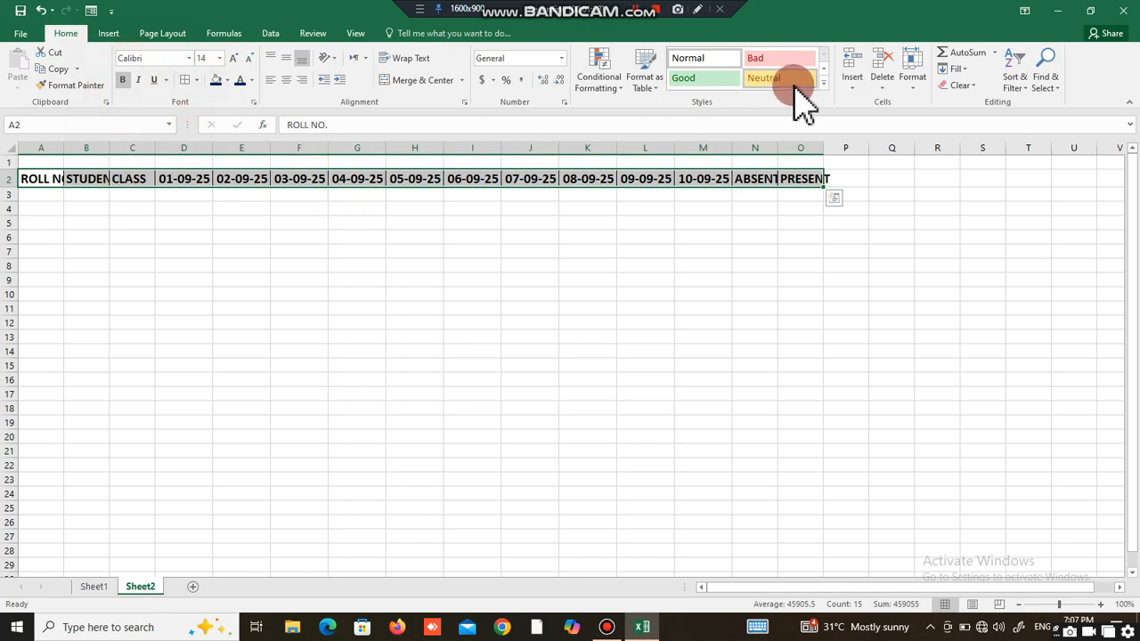
- Autofit the widths of columns A to O to the header text
click(910, 87)
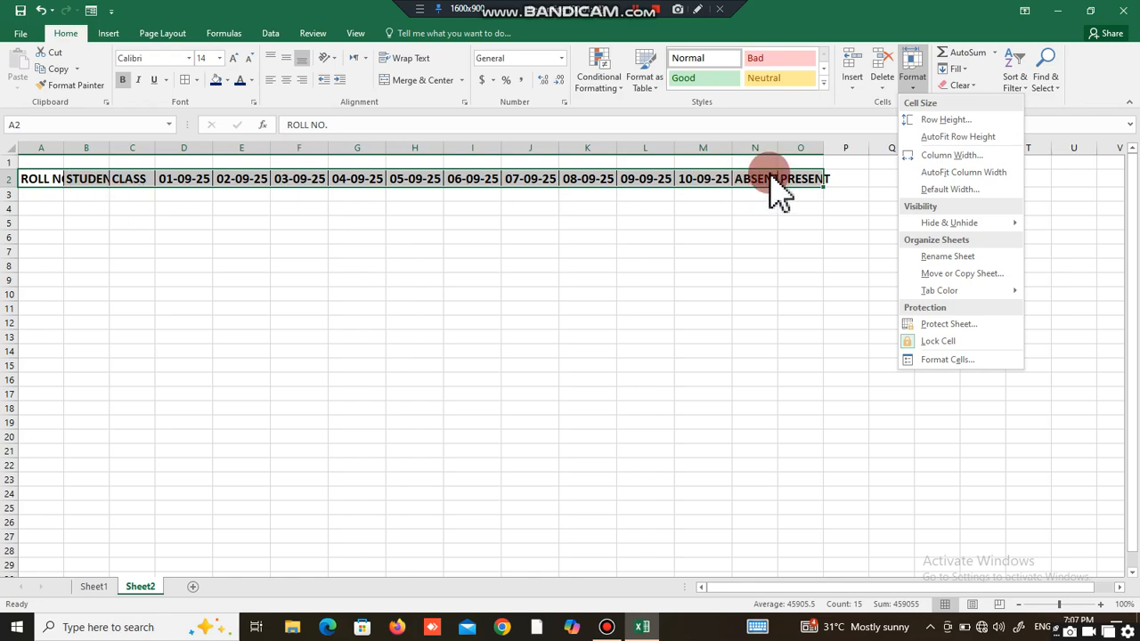
click(922, 171)
click(597, 221)
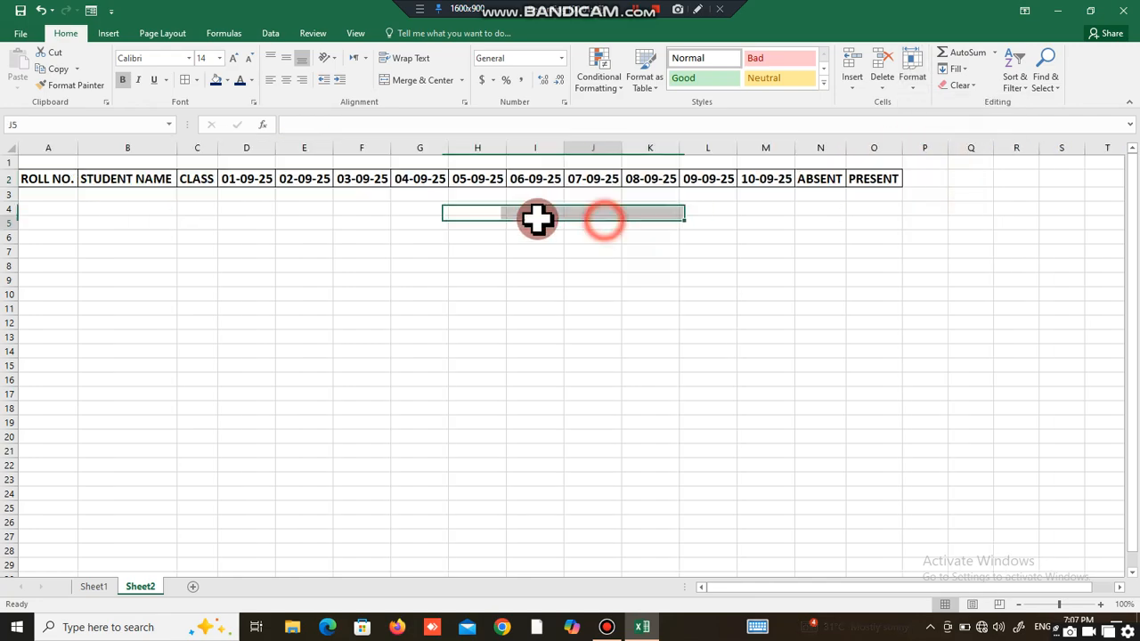
drag(44, 176, 913, 185)
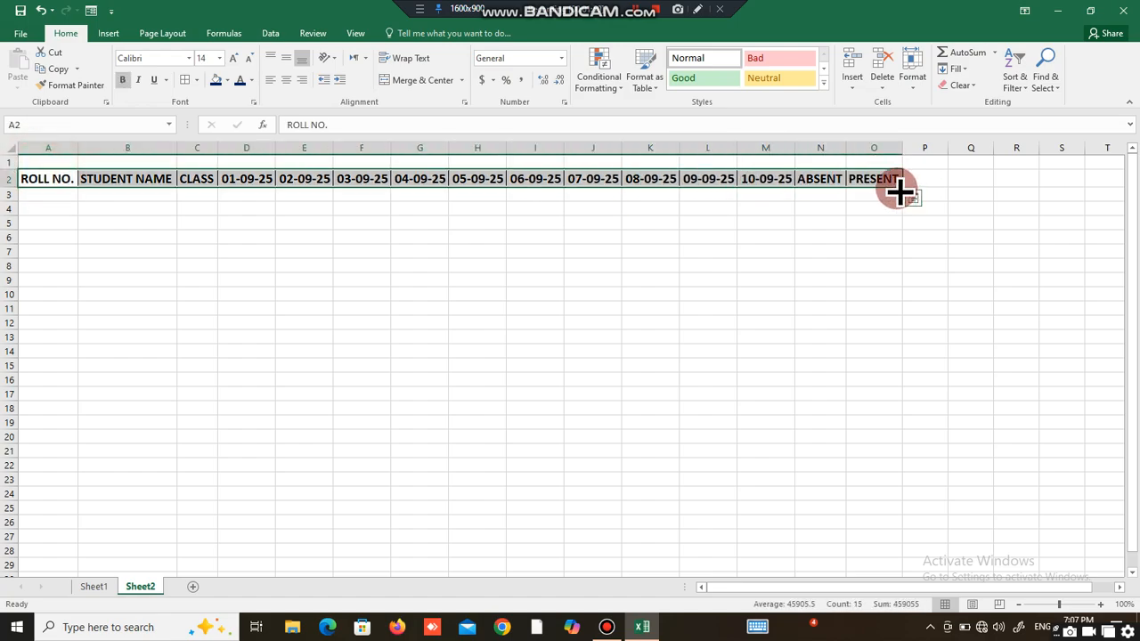
click(683, 222)
- Apply all borders and font size 14 to the blank table body A3:O20
click(50, 193)
drag(316, 272, 875, 443)
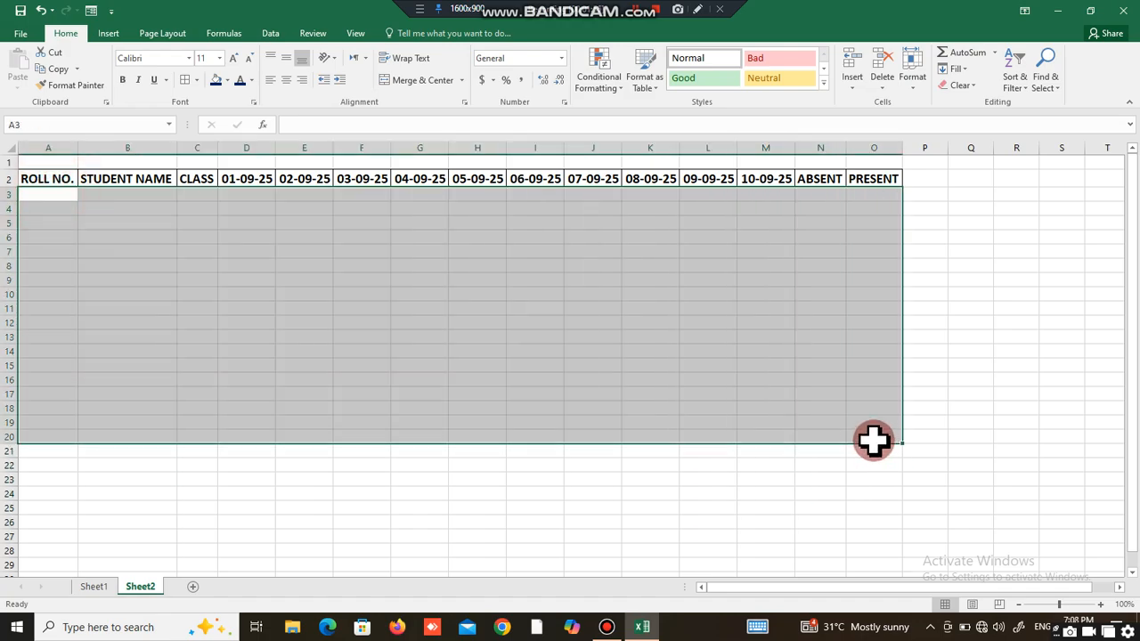
click(185, 79)
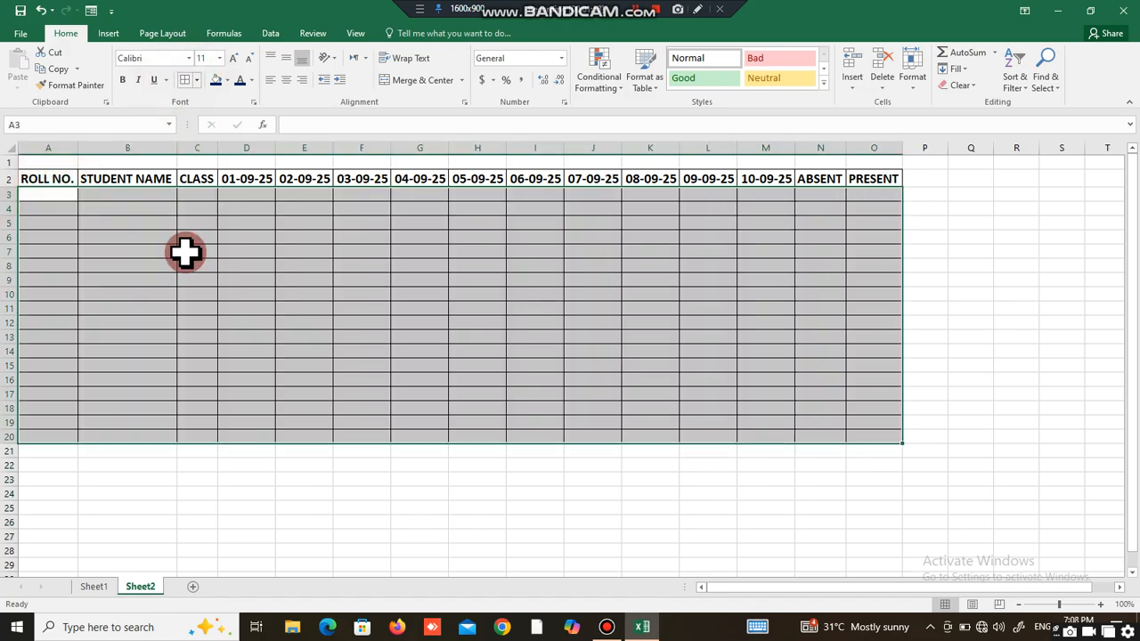
click(234, 58)
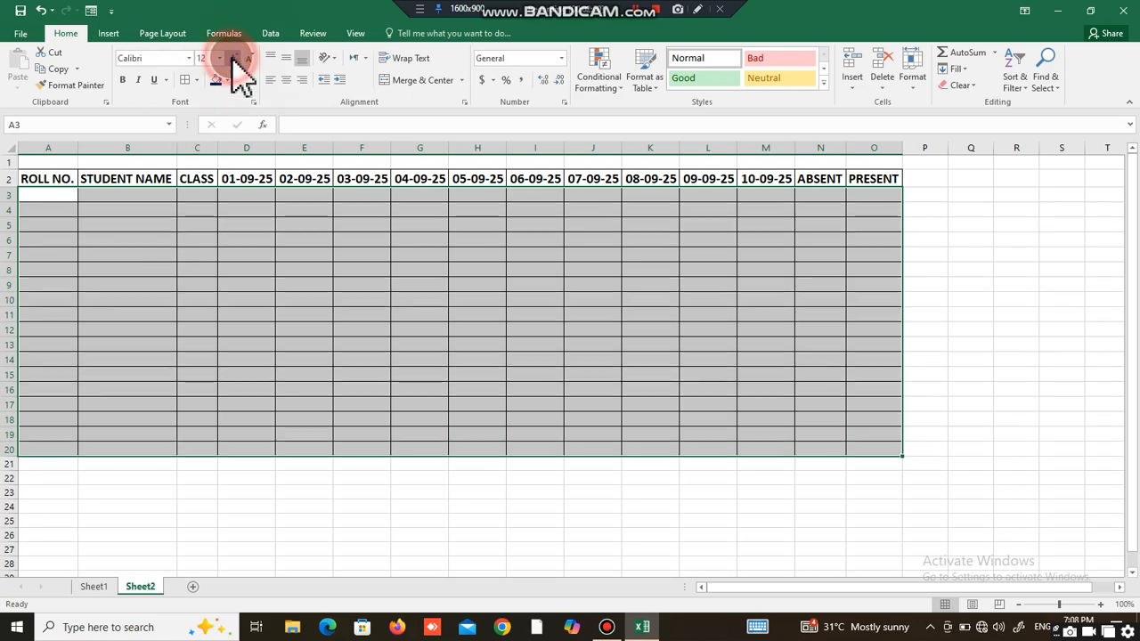
click(234, 58)
click(130, 256)
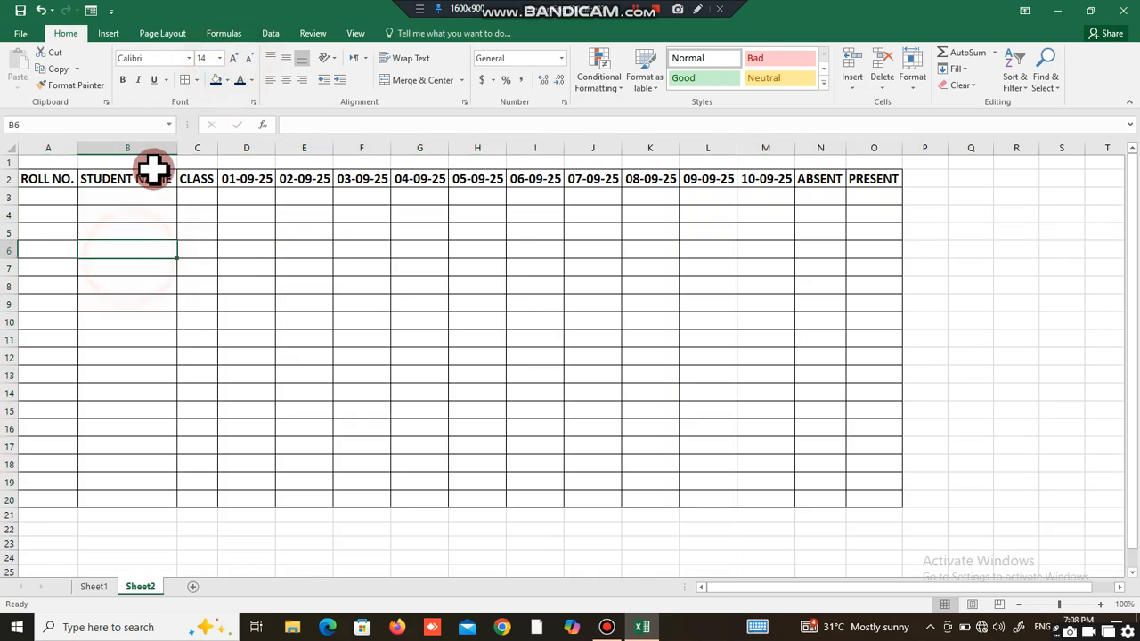
- Fill the ROLL NO. column A3:A20 with the numbers 1 to 18 and centre them
click(42, 189)
text(1)
key(Return)
text(2)
key(Return)
drag(42, 190, 77, 501)
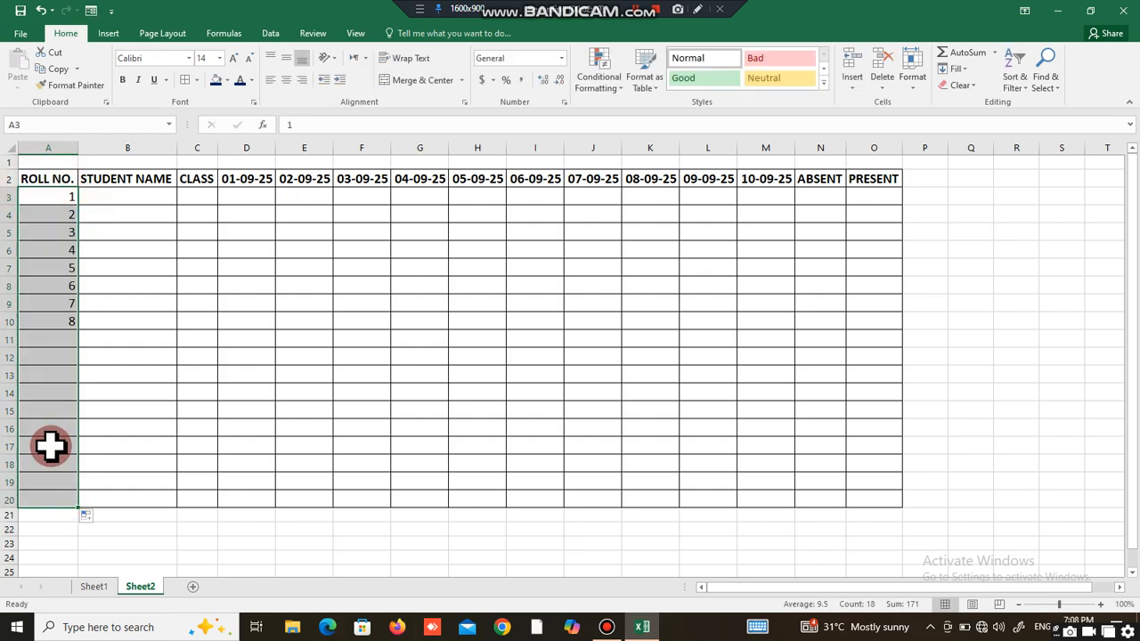
click(286, 79)
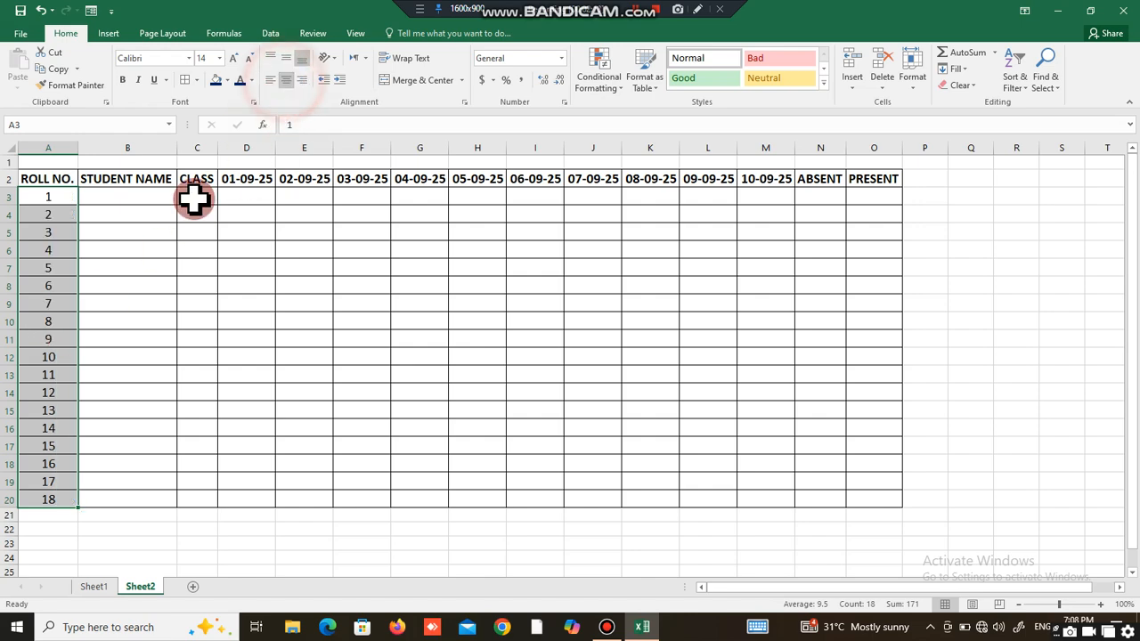
- Copy the student names in B4:B20 of Sheet1 into the STUDENT NAME column of Sheet2, starting at B3
click(145, 204)
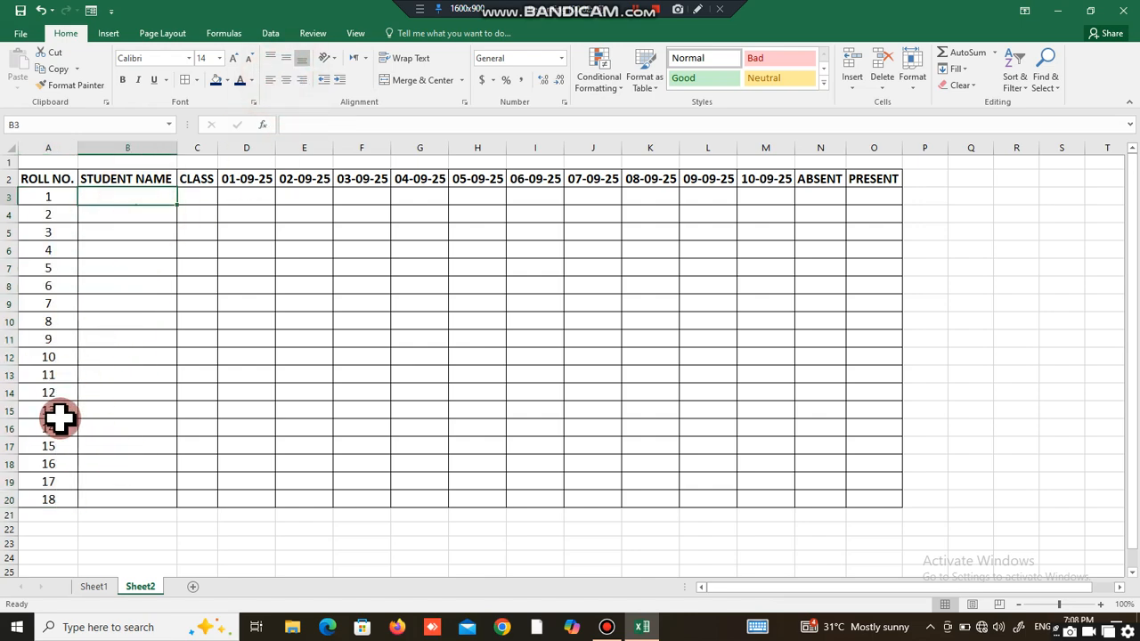
click(94, 586)
drag(96, 216, 89, 490)
key(ctrl+c)
click(140, 586)
drag(122, 201, 131, 499)
key(ctrl+v)
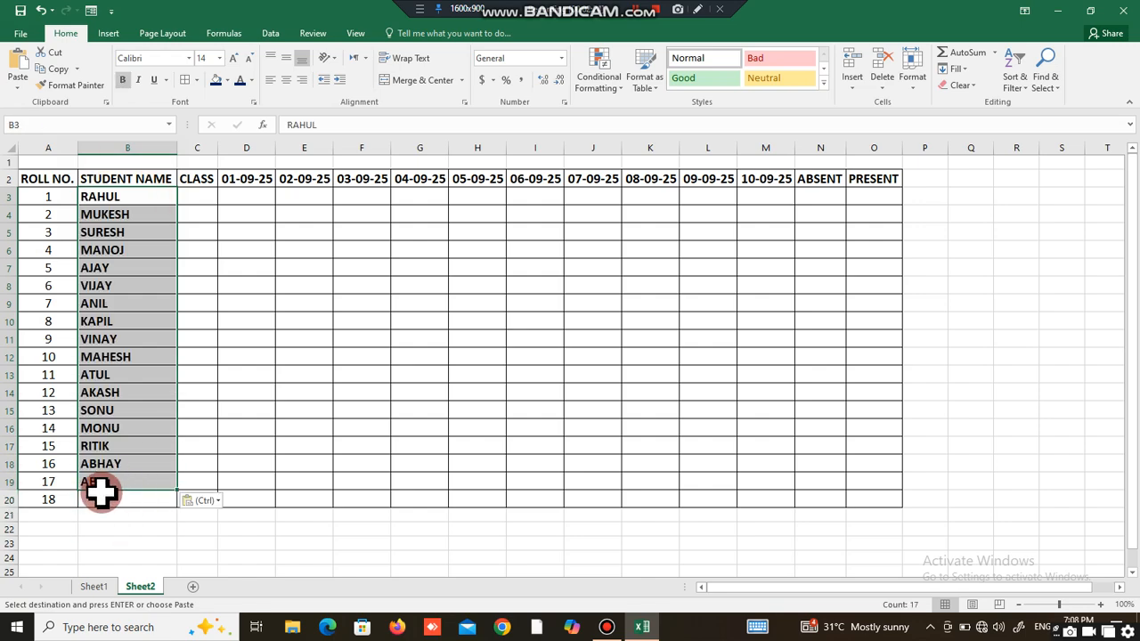
- Enter the student's name for roll number 18 in B20 and make it bold
click(101, 497)
click(100, 484)
click(99, 499)
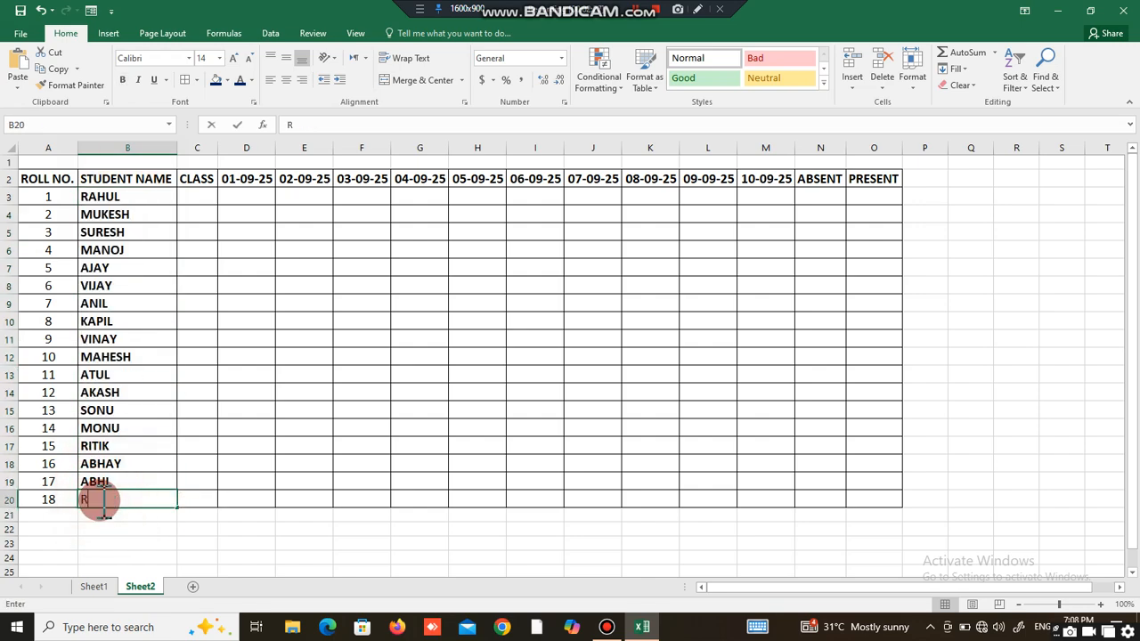
text(R)
key(Tab)
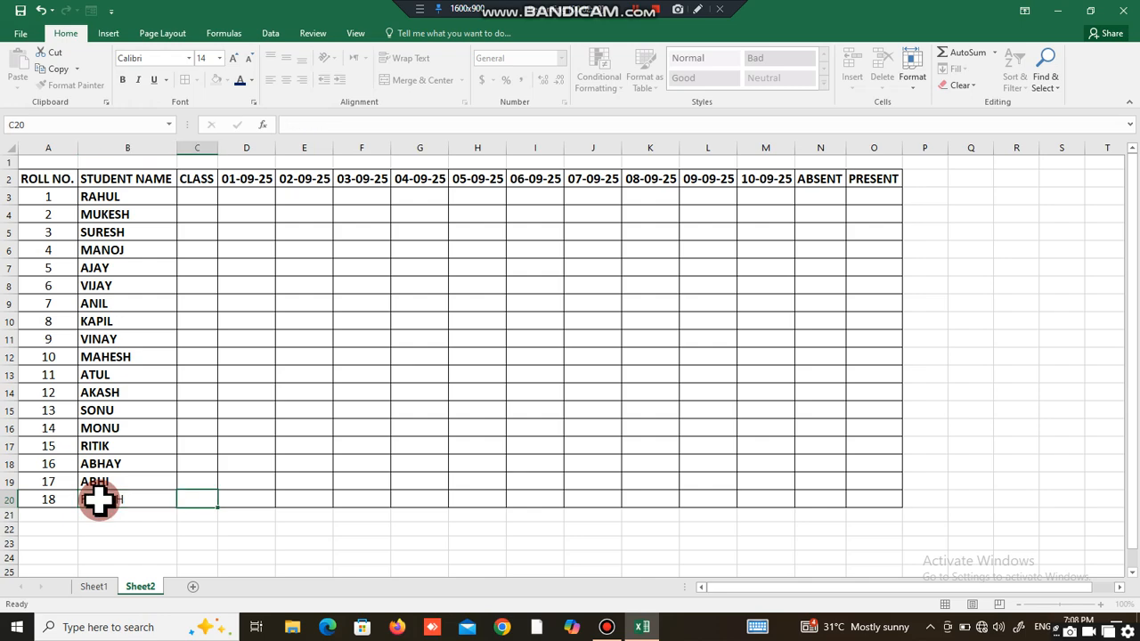
click(97, 500)
click(124, 80)
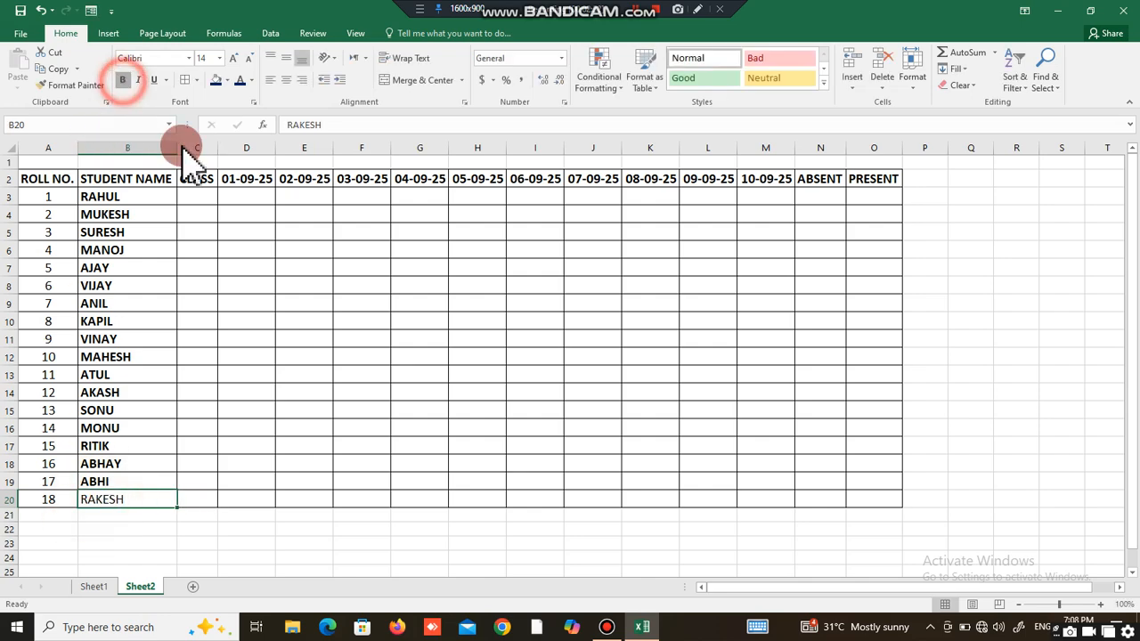
- Enter X as the class in C3, fill it down to C20, and make the column centred and bold
click(189, 197)
text(X)
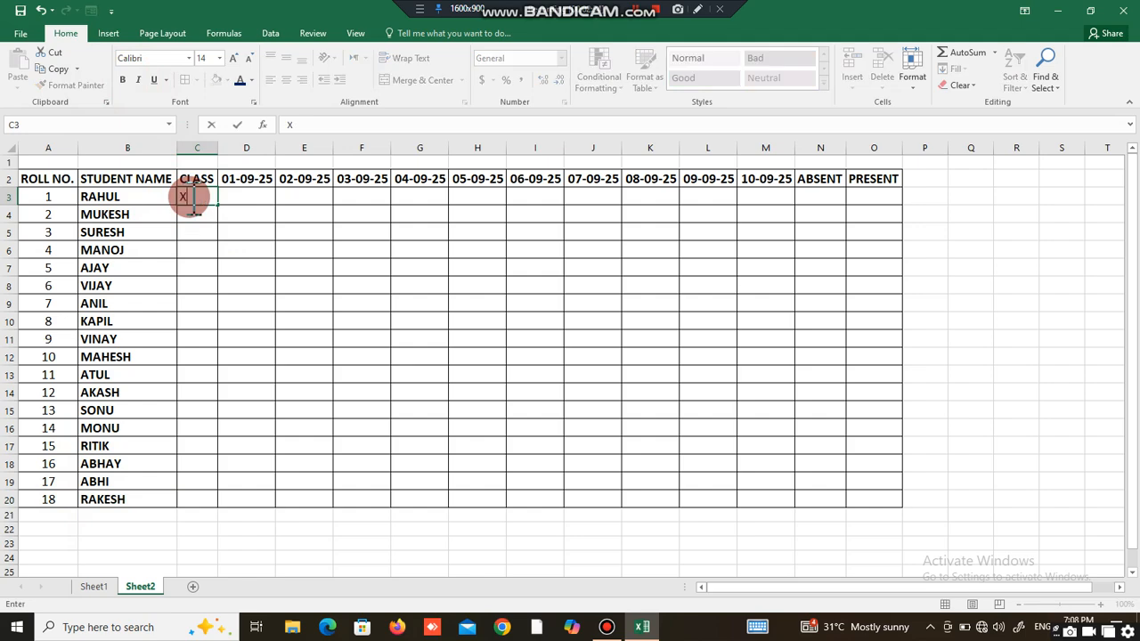
key(Return)
click(196, 198)
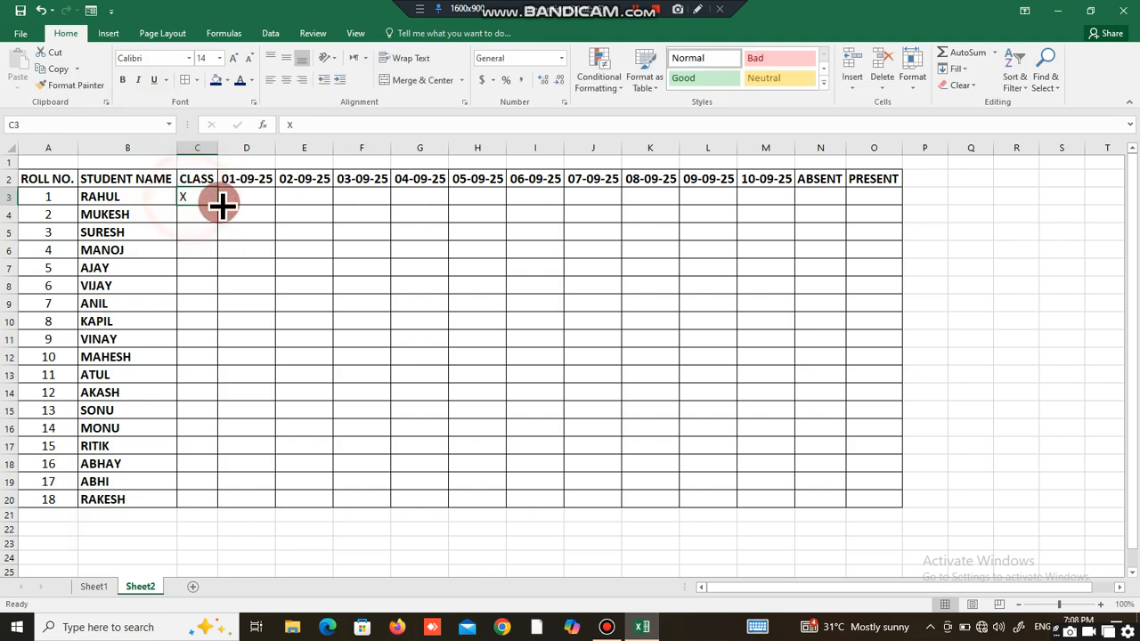
double_click(218, 206)
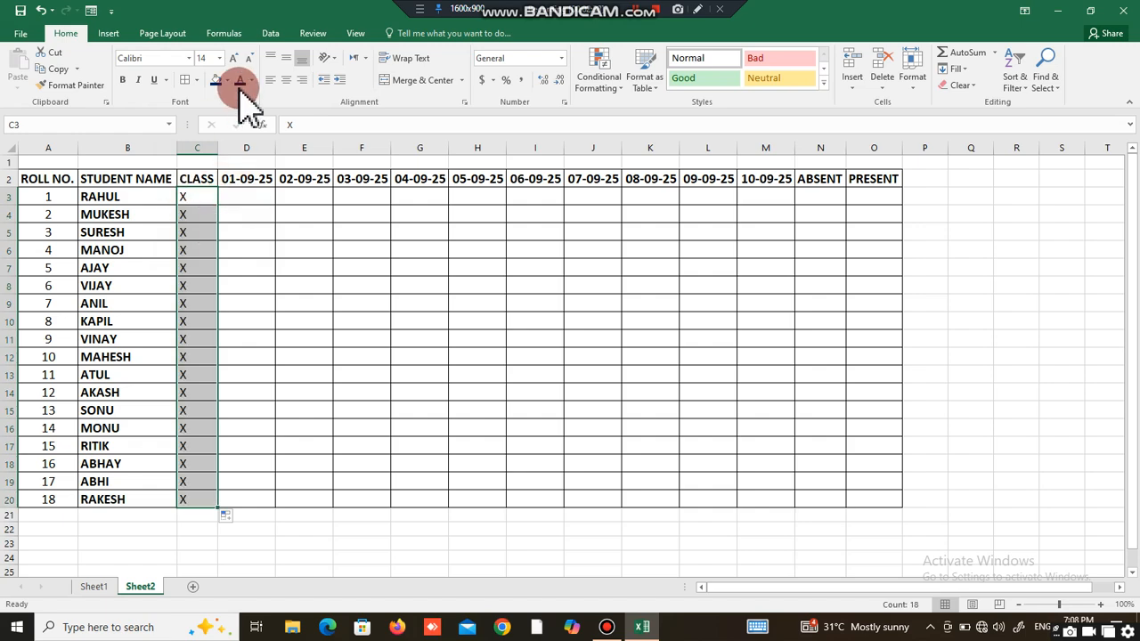
click(286, 79)
click(122, 79)
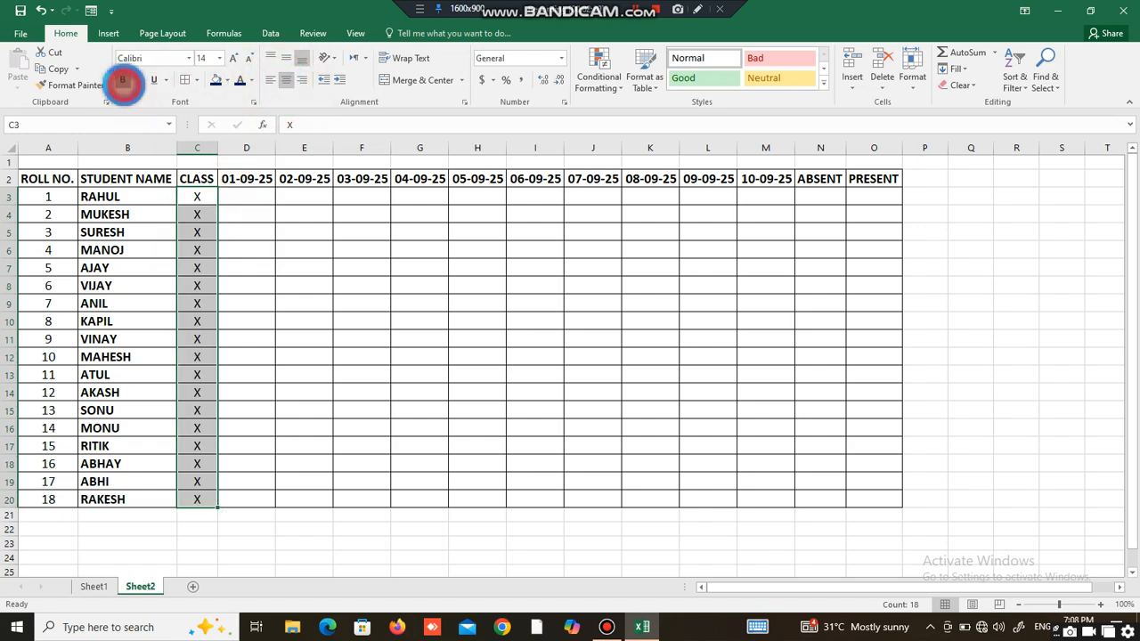
click(236, 193)
drag(255, 178, 701, 176)
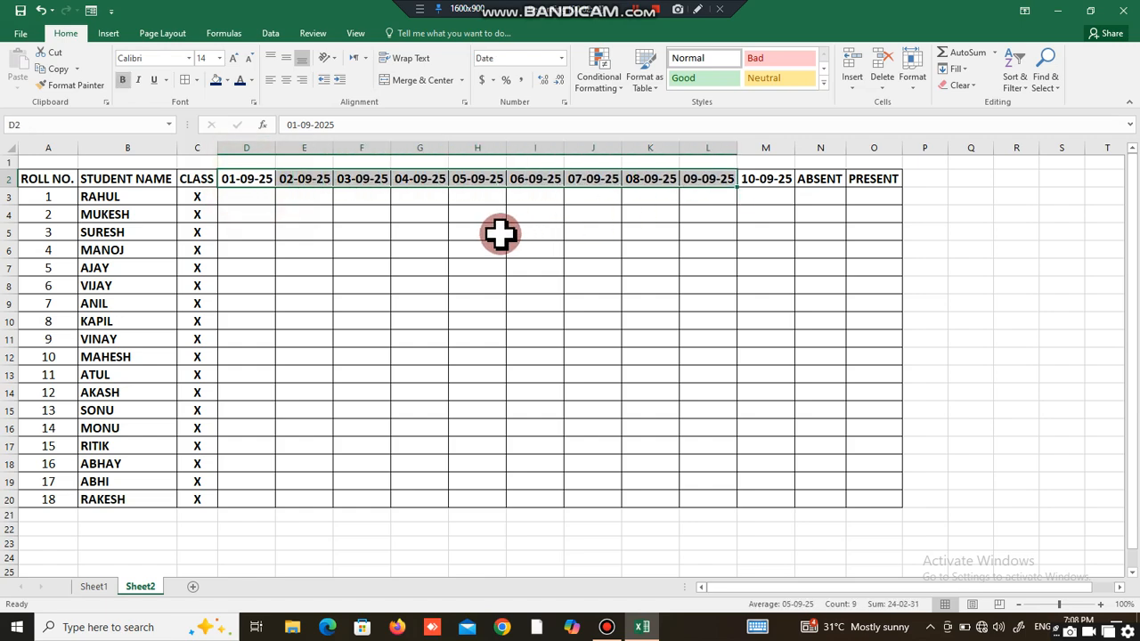
drag(267, 198, 721, 465)
click(262, 203)
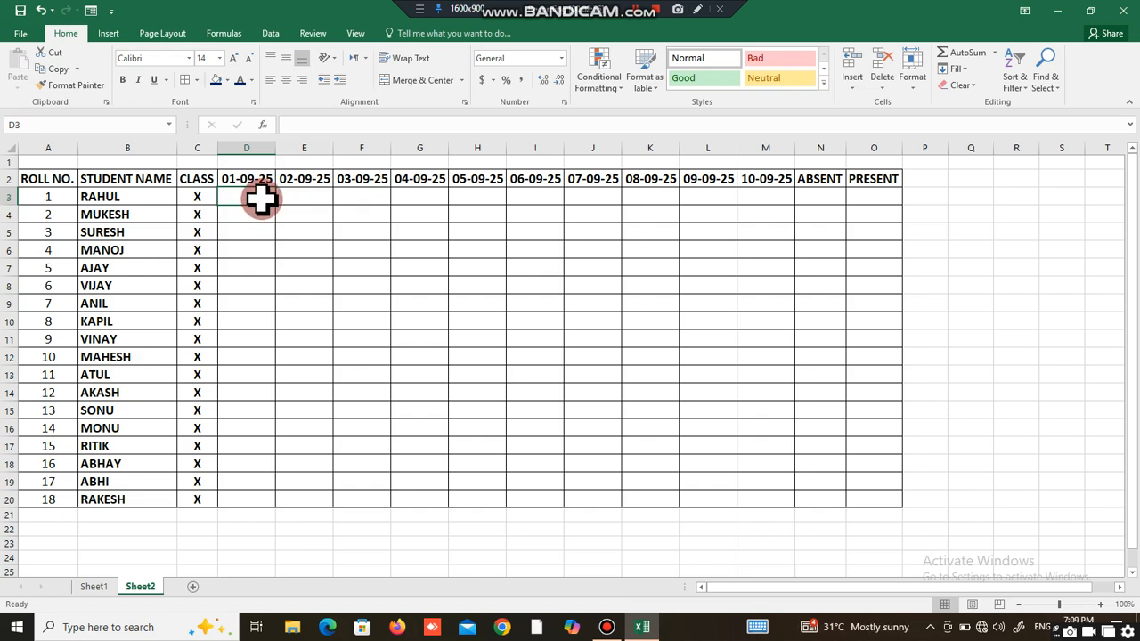
- Restrict the attendance cells D3:M20 with a list data validation whose source is A,P
drag(260, 197, 784, 501)
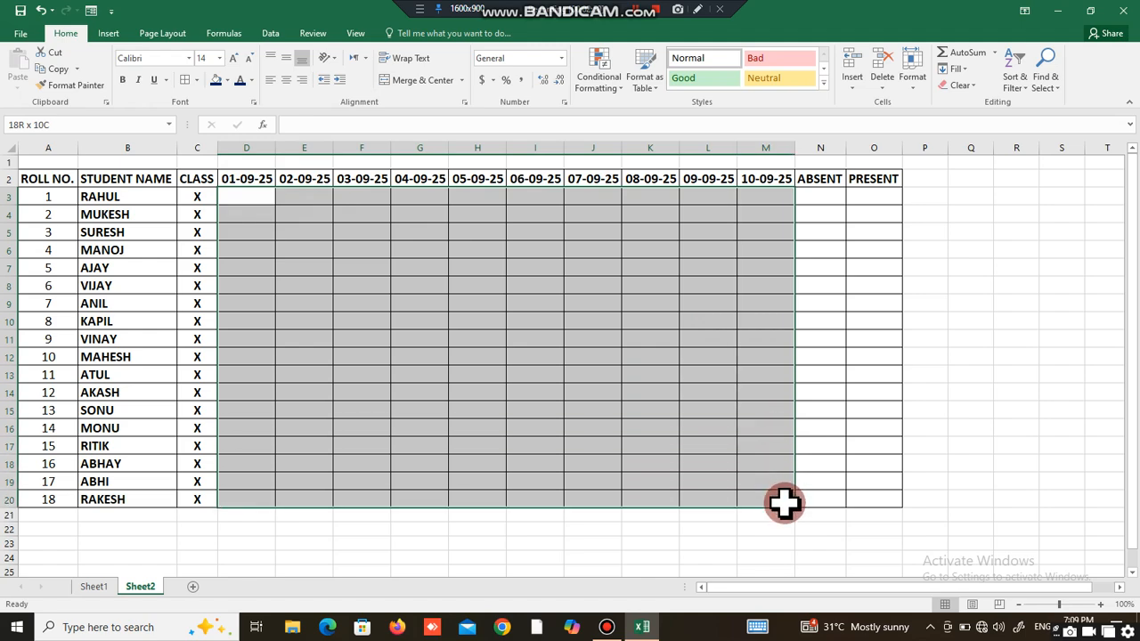
click(276, 36)
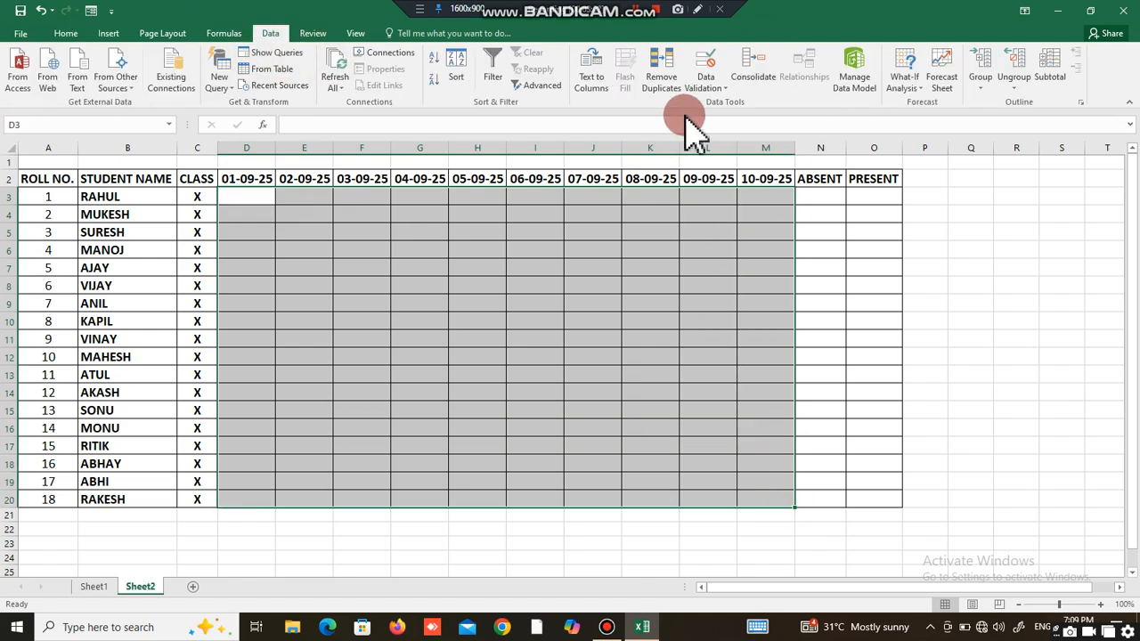
click(718, 89)
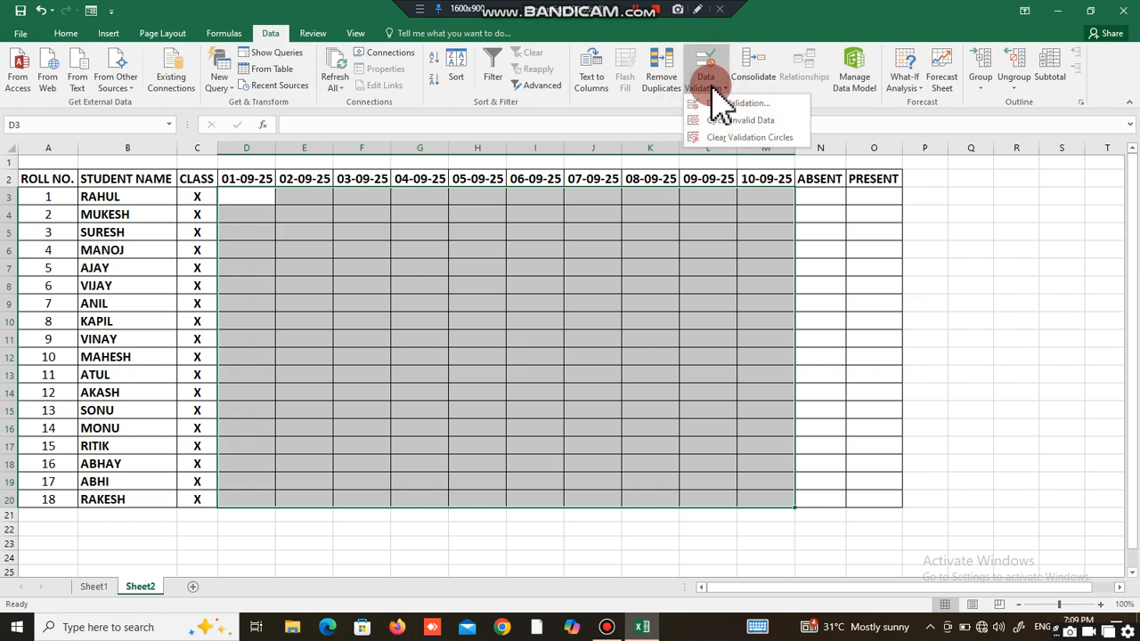
click(717, 103)
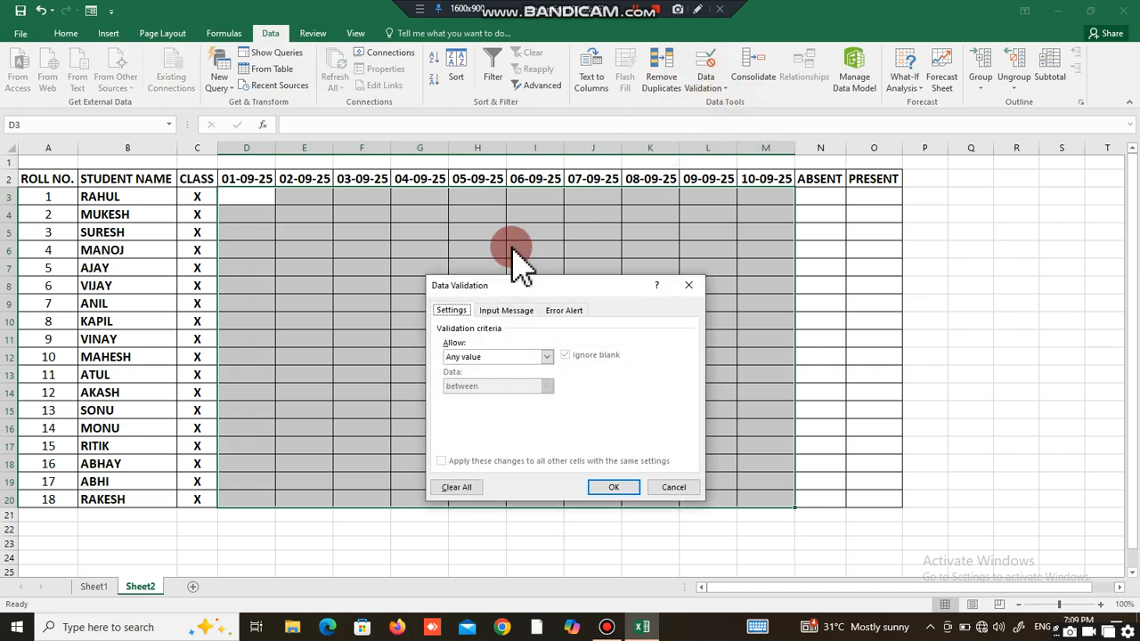
click(541, 356)
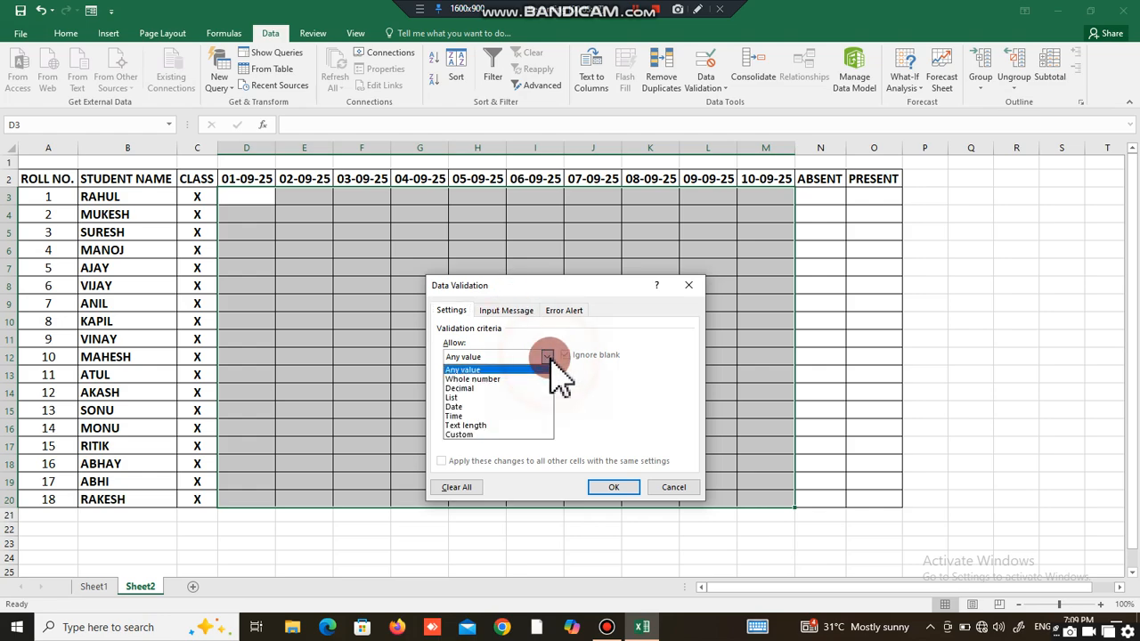
click(475, 403)
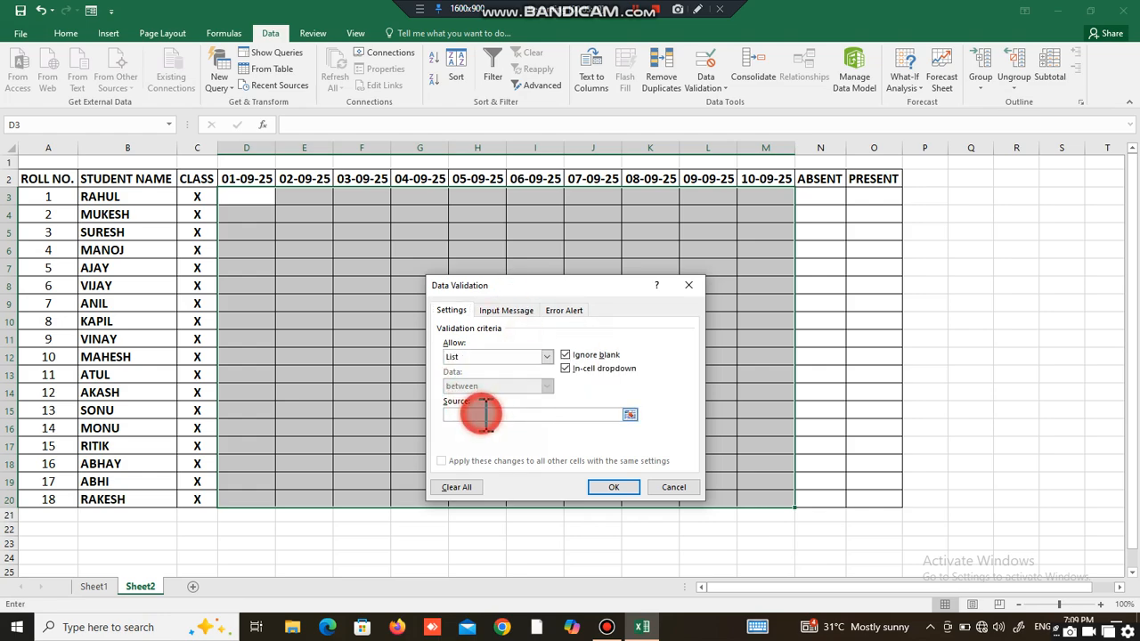
click(485, 414)
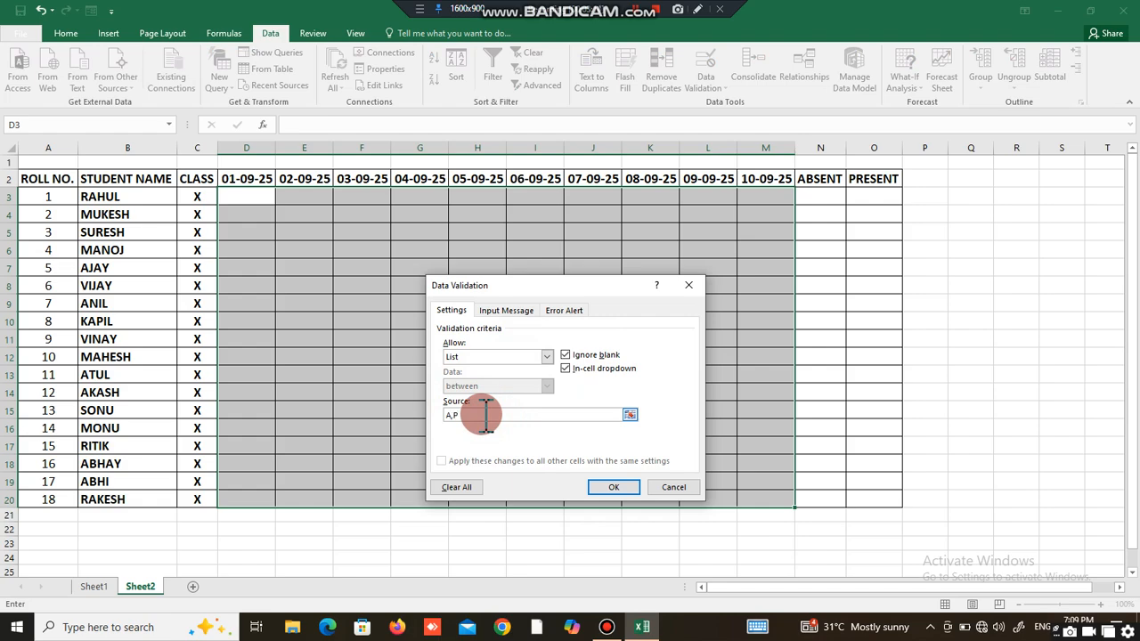
click(623, 489)
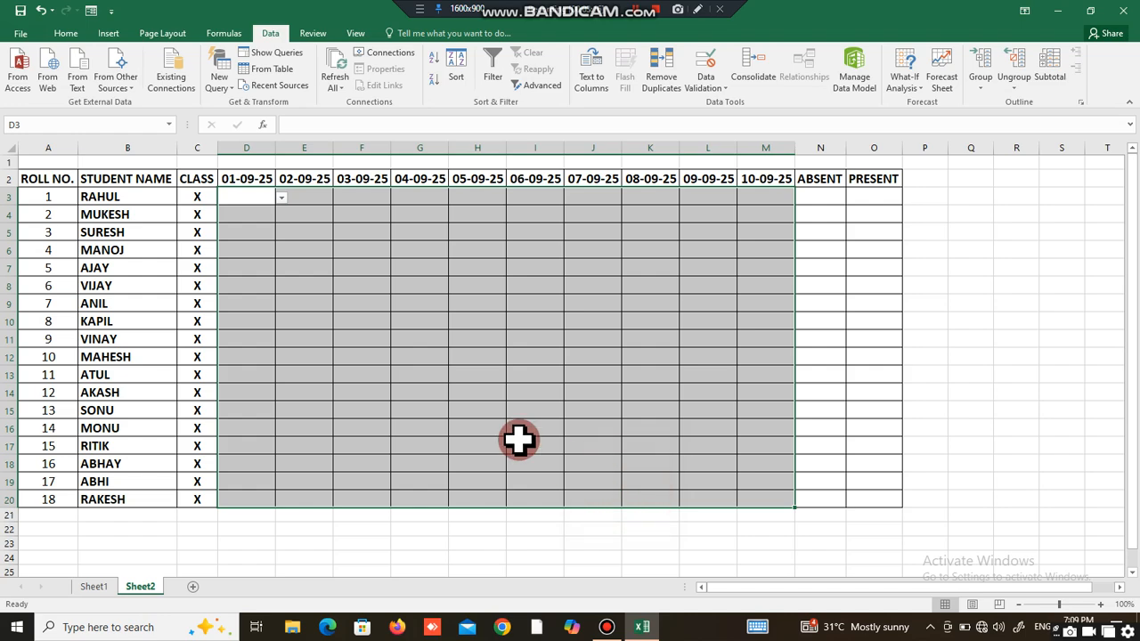
click(239, 236)
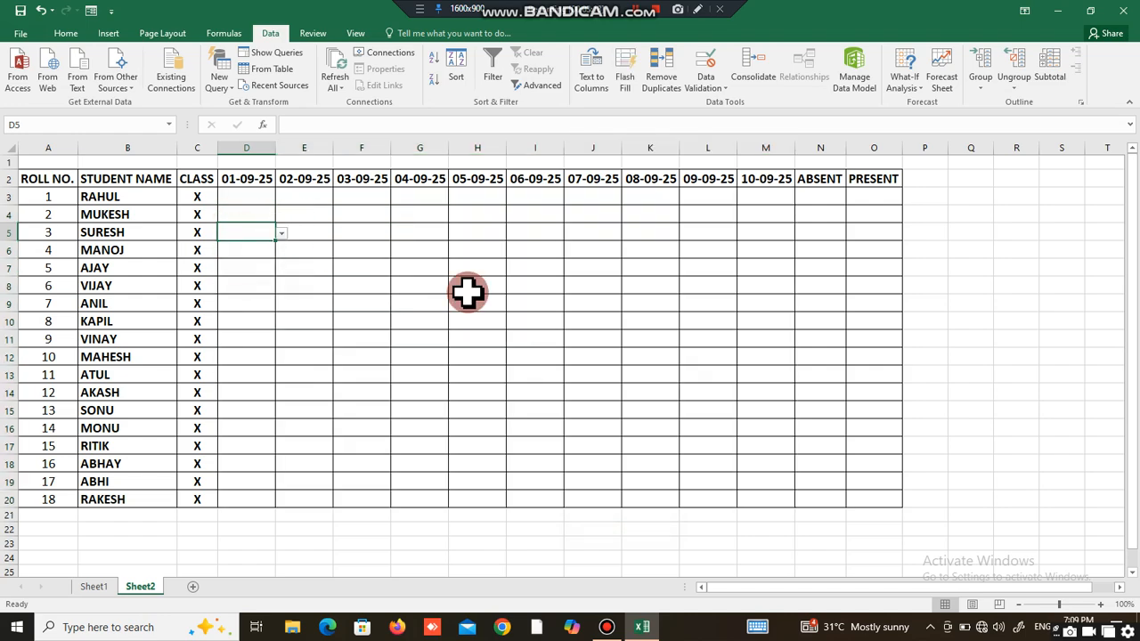
- Using the in-cell lists, mark roll number 1 as A on 01-09-25 and P on 02-09-25 and 03-09-25
click(1070, 604)
drag(824, 588, 649, 597)
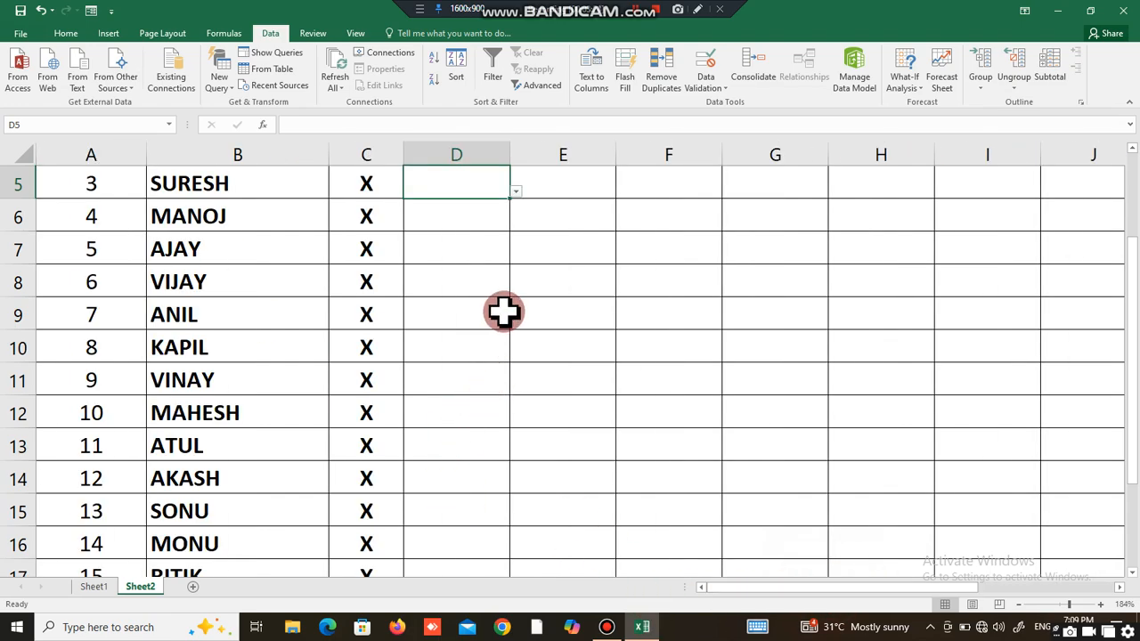
drag(1132, 331, 1132, 229)
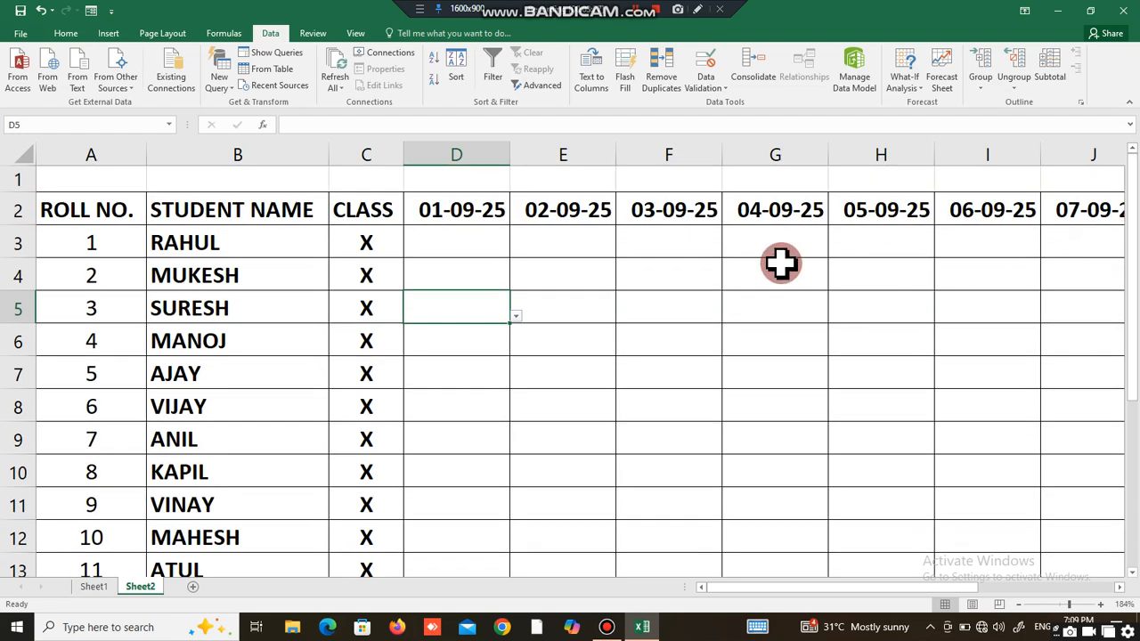
click(484, 242)
click(515, 250)
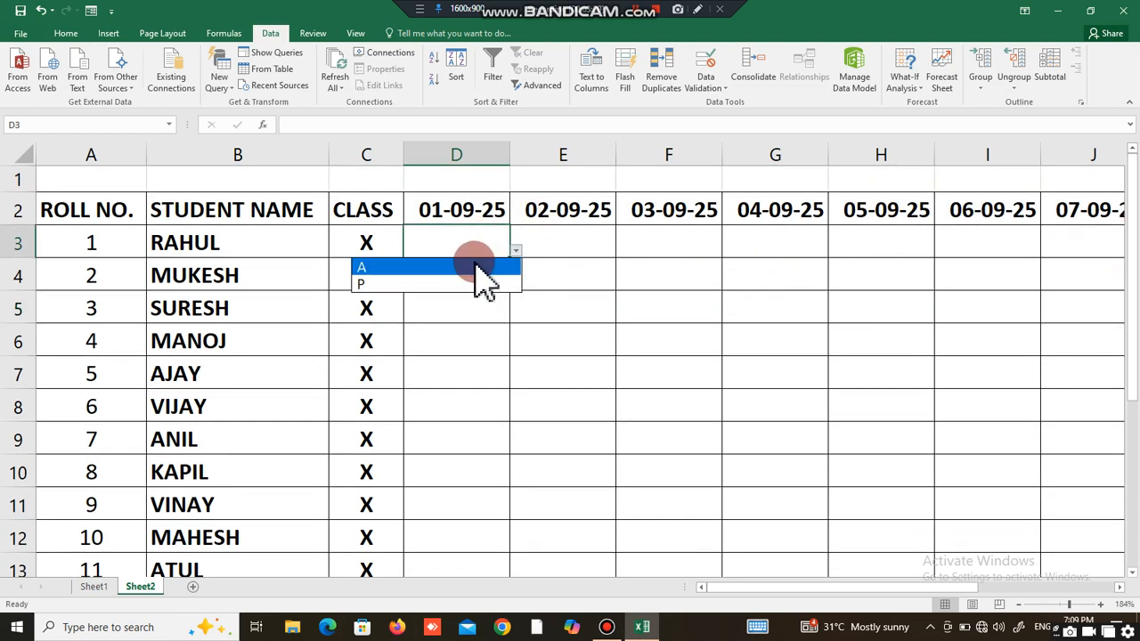
click(481, 267)
click(575, 254)
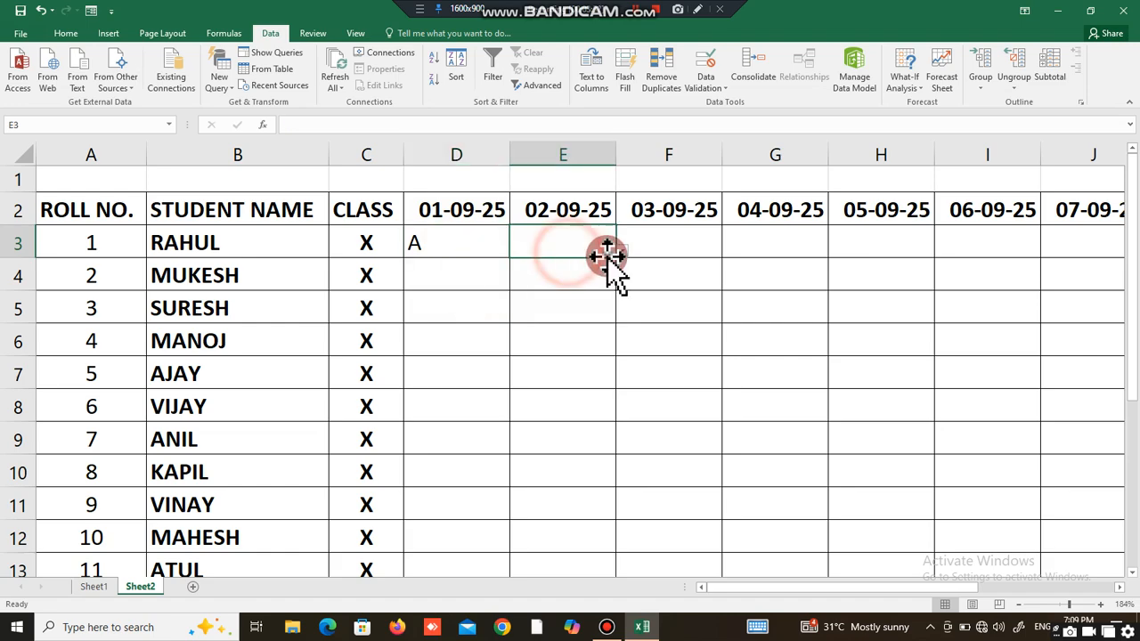
click(624, 251)
click(575, 280)
click(675, 239)
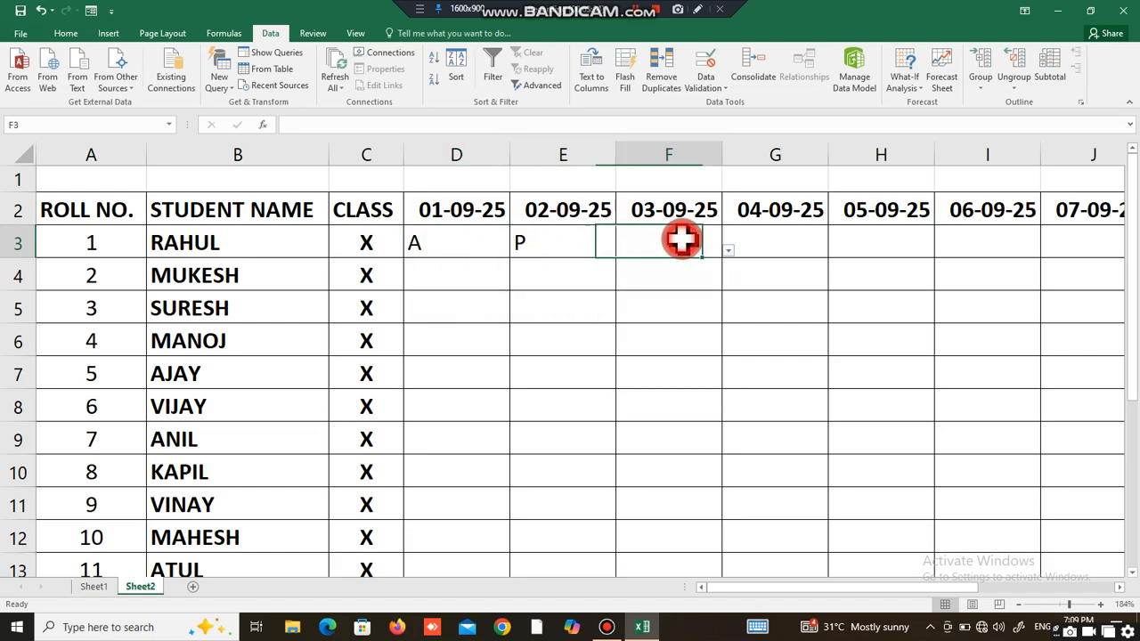
click(729, 251)
click(659, 283)
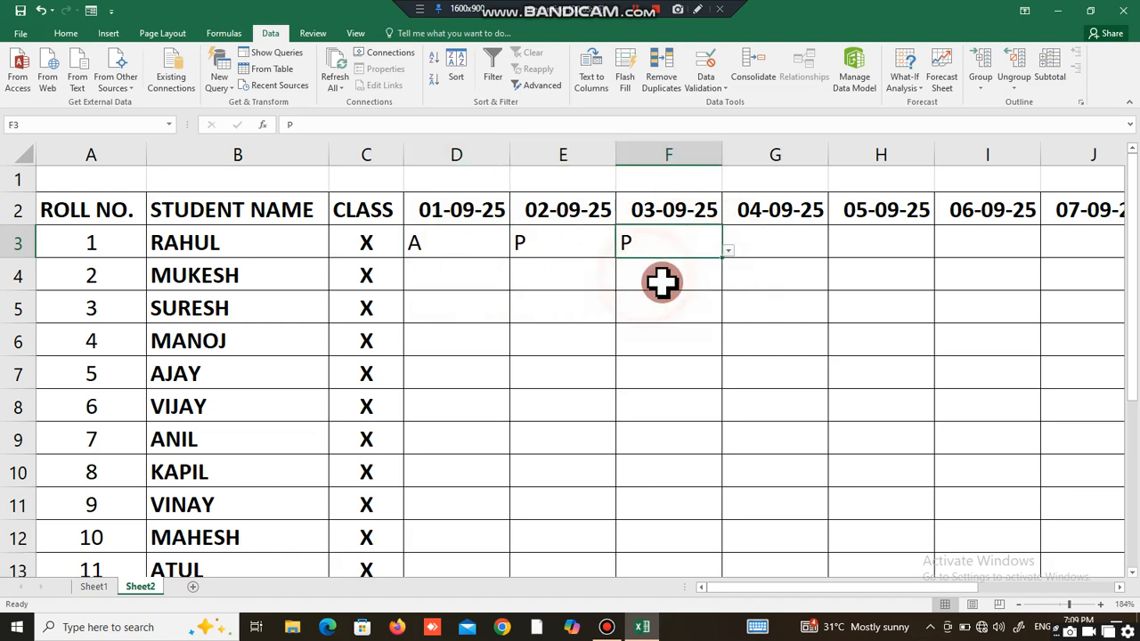
- Mark roll number 1 as P on 04-09-25 and 05-09-25 from the in-cell lists
click(768, 243)
click(833, 254)
click(771, 285)
click(890, 247)
click(942, 256)
click(873, 284)
- Mark roll number 2 as A on 01-09-25 and P on 02-09-25 from the in-cell lists
click(460, 287)
click(517, 285)
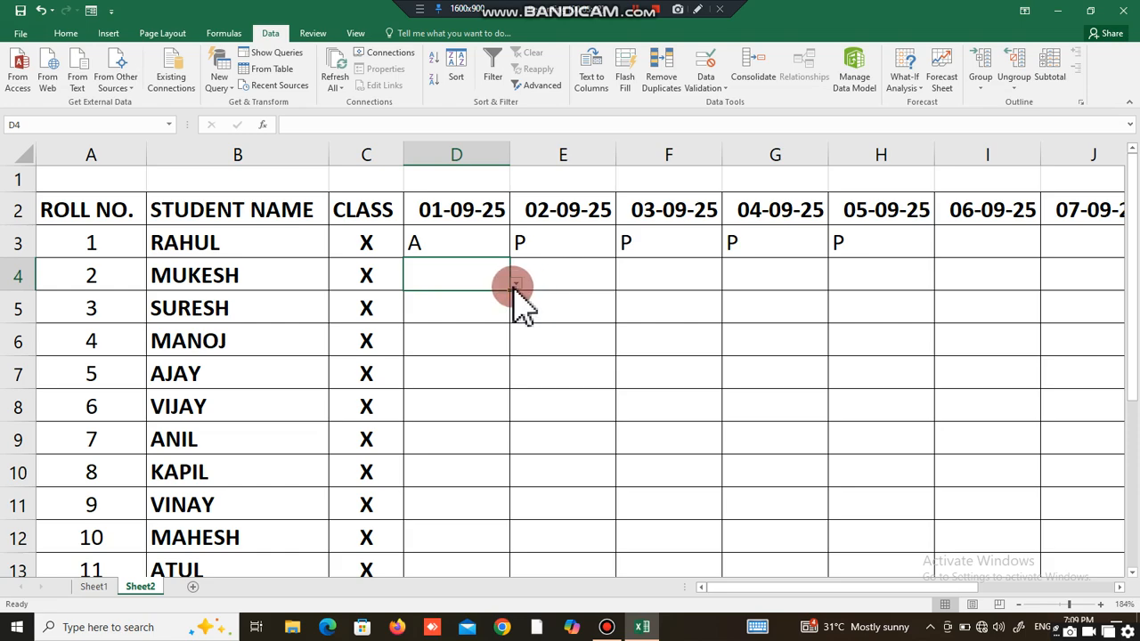
click(455, 299)
click(570, 285)
click(623, 283)
click(584, 316)
click(699, 277)
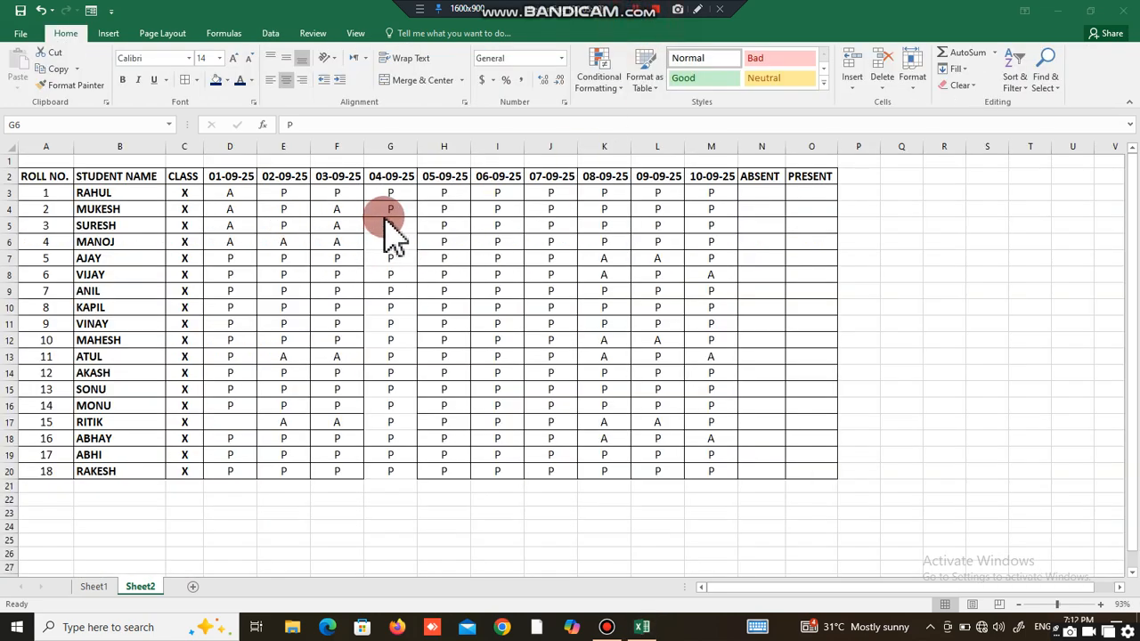
drag(389, 224, 389, 472)
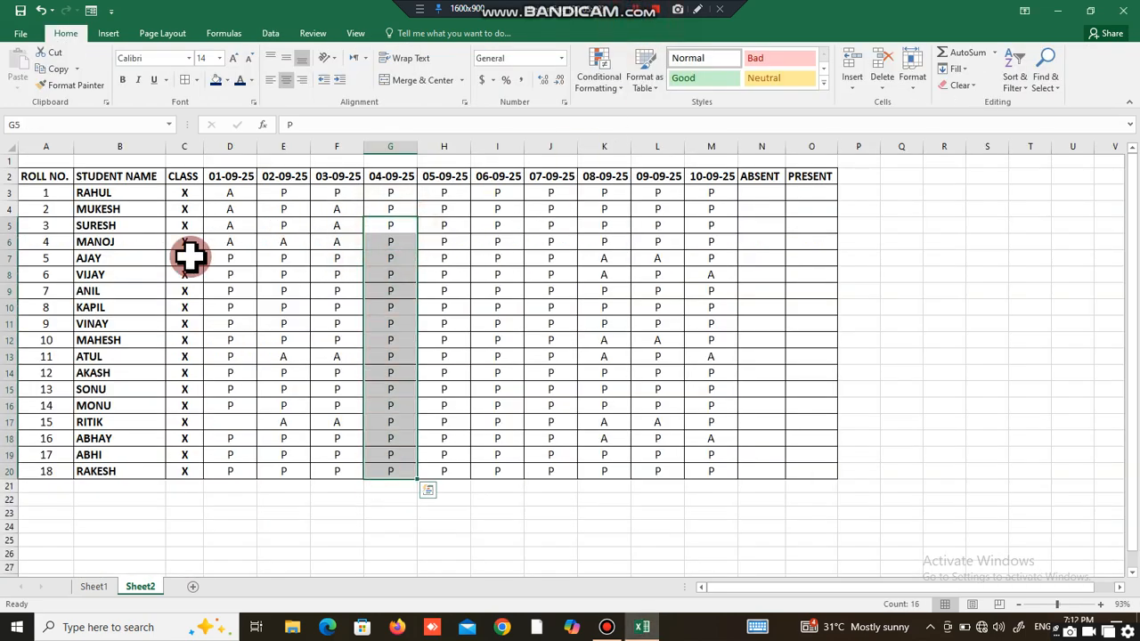
- Enter the formula =COUNTIF(D3:M3,"A") in N3 to count the absences of roll number 1
click(770, 193)
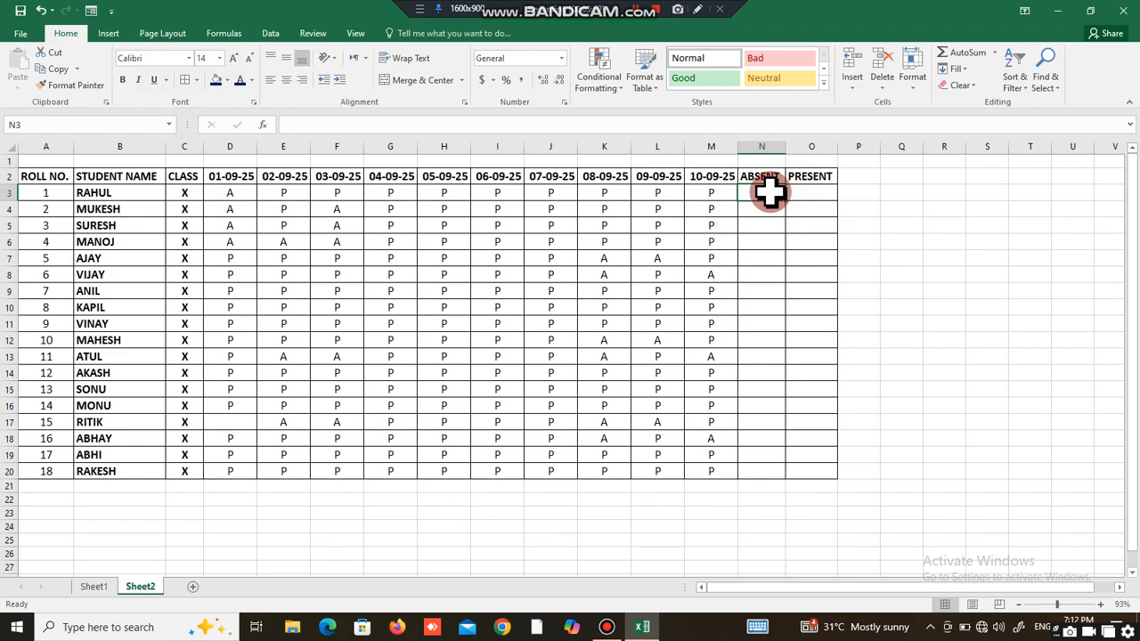
text(=COUN)
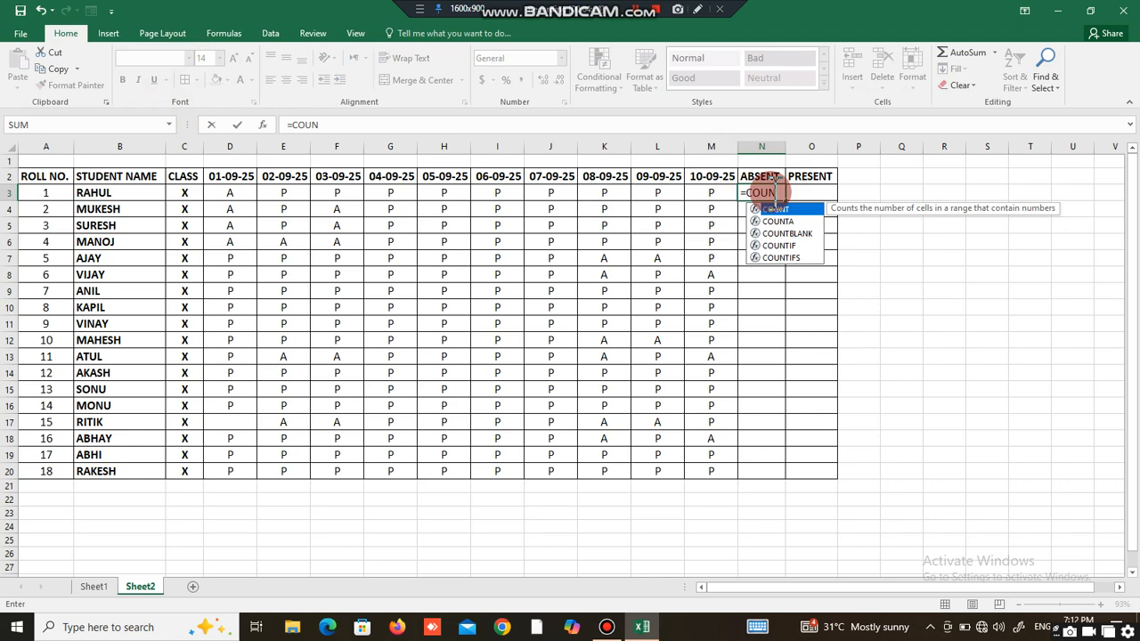
key(Down)
key(Down)
key(Down)
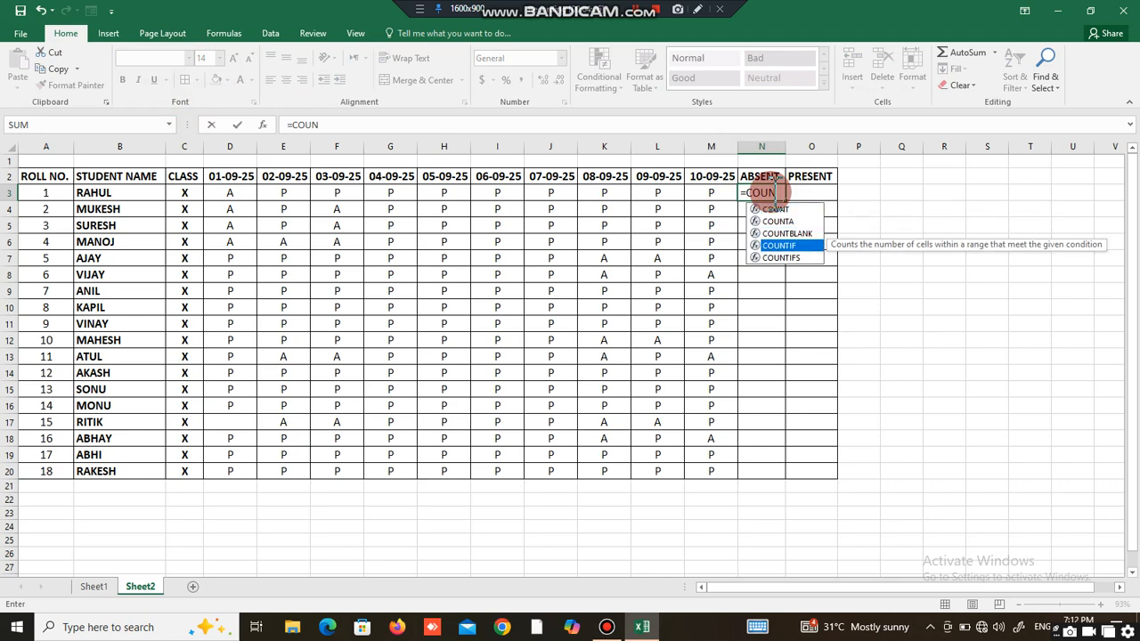
key(Tab)
drag(237, 196, 708, 201)
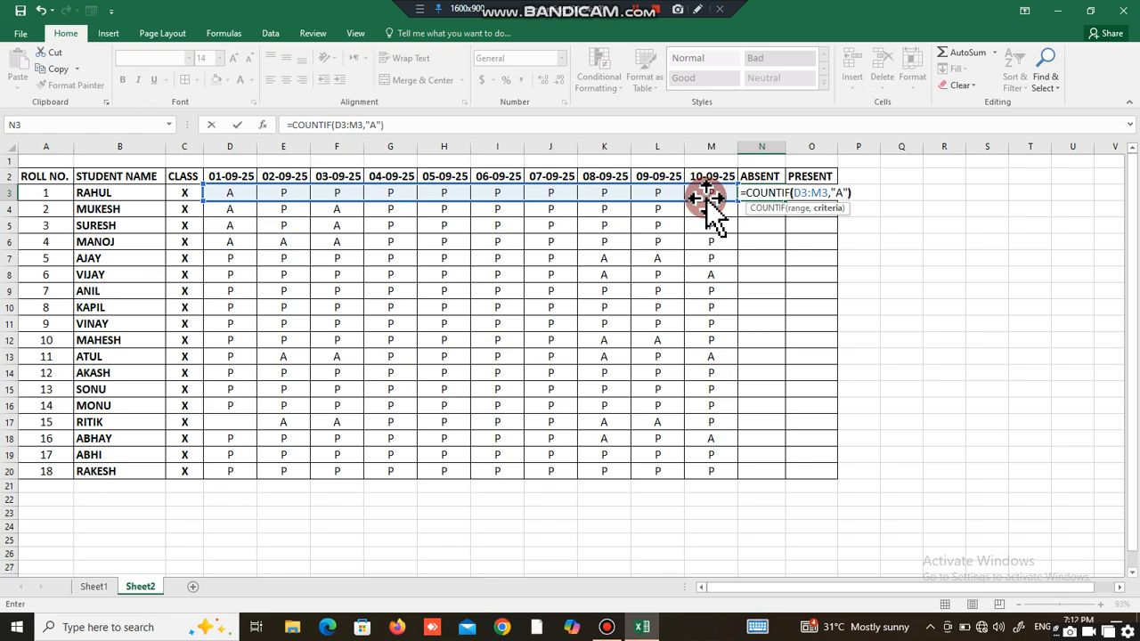
key(Return)
- Fill the ABSENT formula from N3 down to N20 for all the students
click(780, 198)
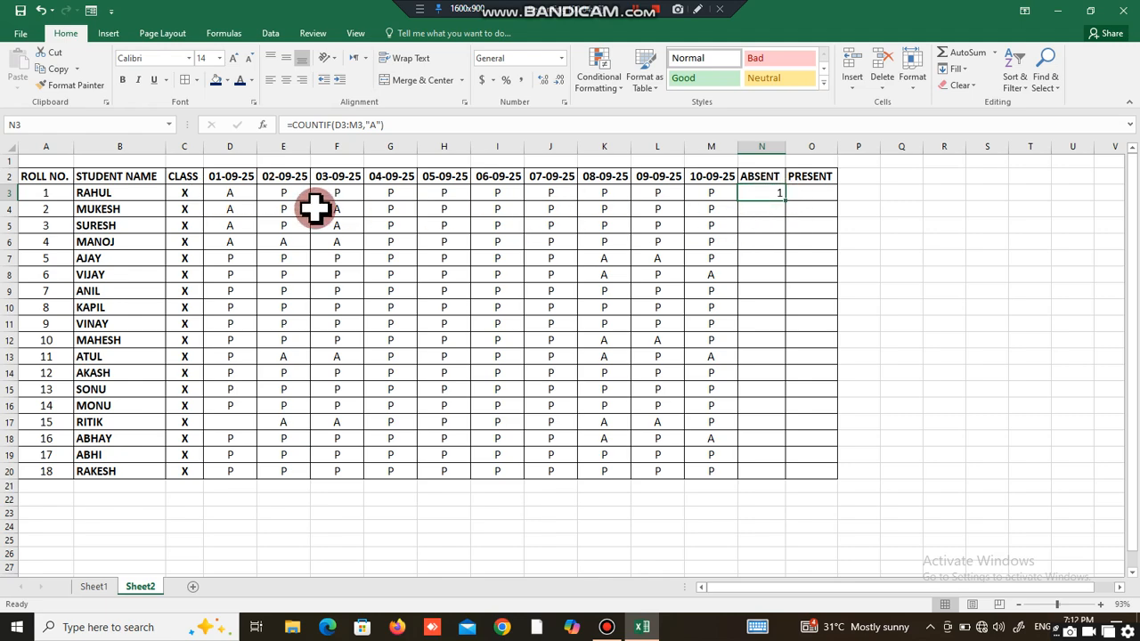
click(234, 193)
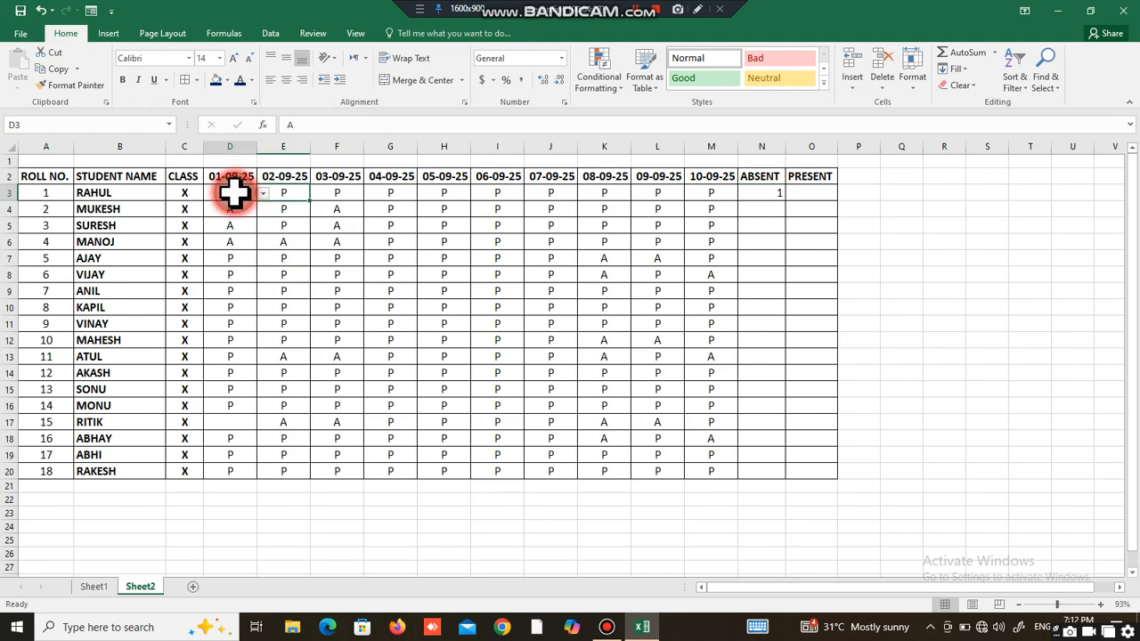
click(767, 191)
double_click(784, 200)
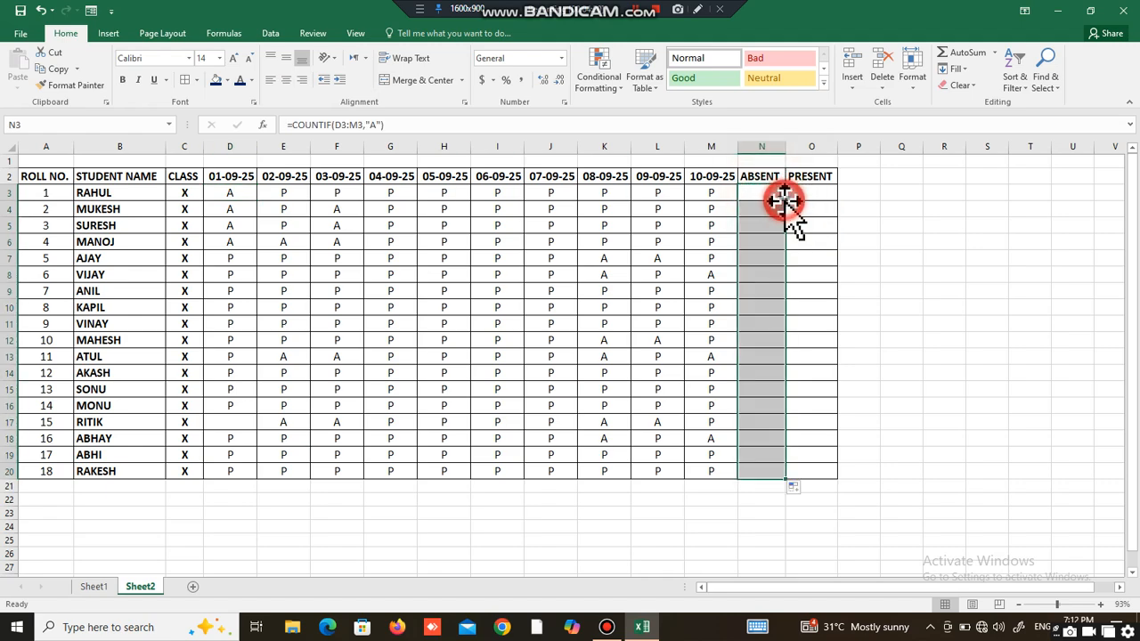
- Enter the formula =COUNTIF(D3:M3,"P") in O3 to count the days roll number 1 was present
click(805, 193)
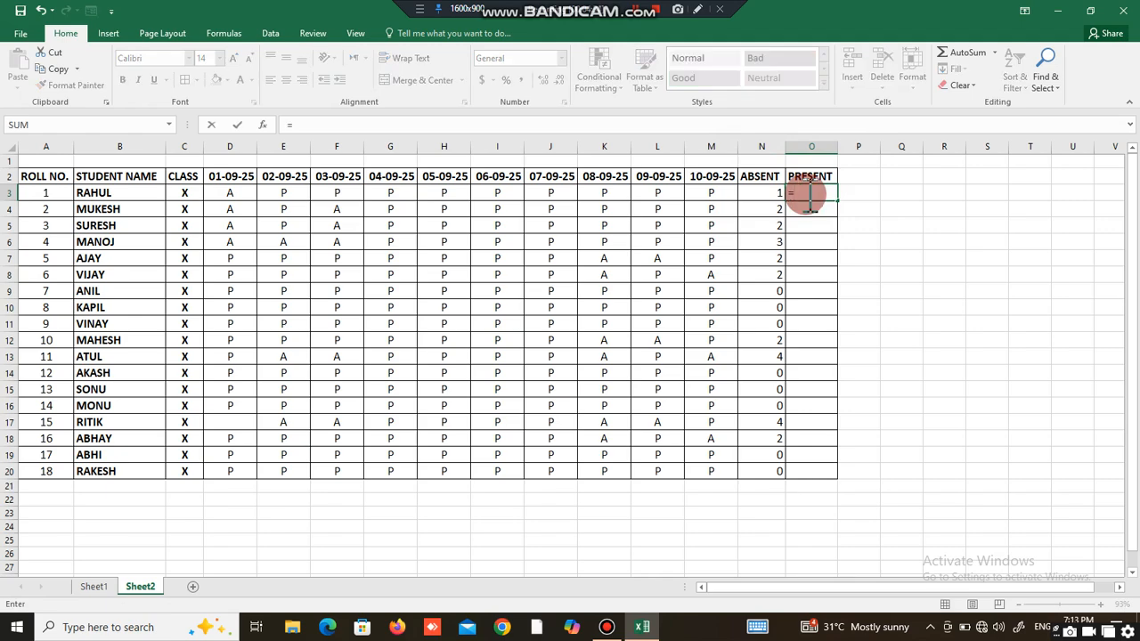
text(COUNT)
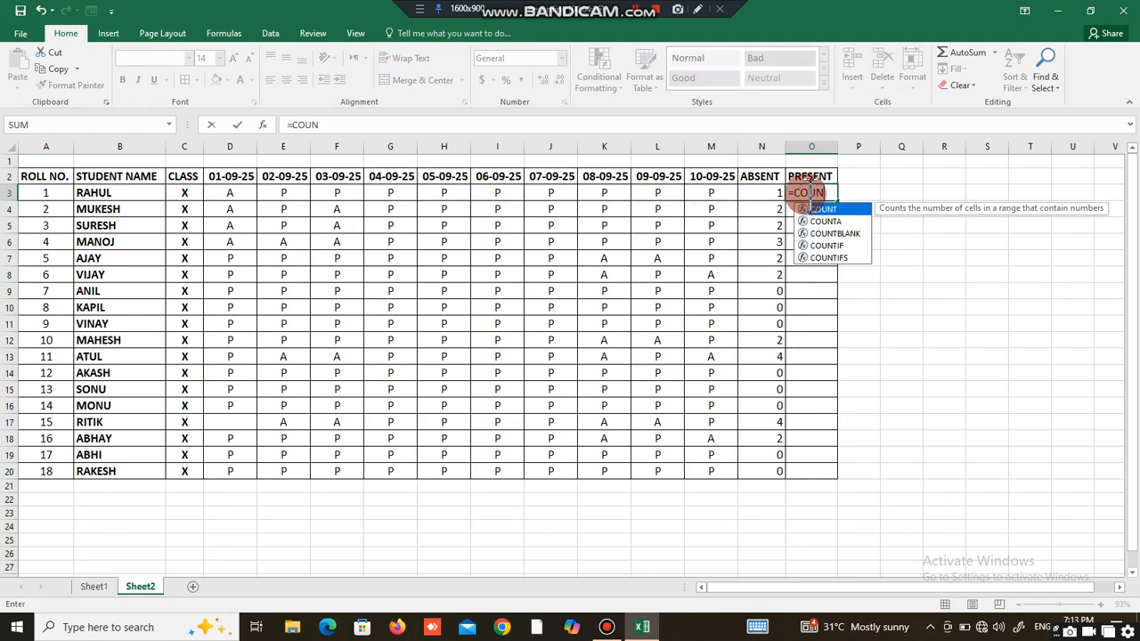
key(Down)
key(Down)
key(Down)
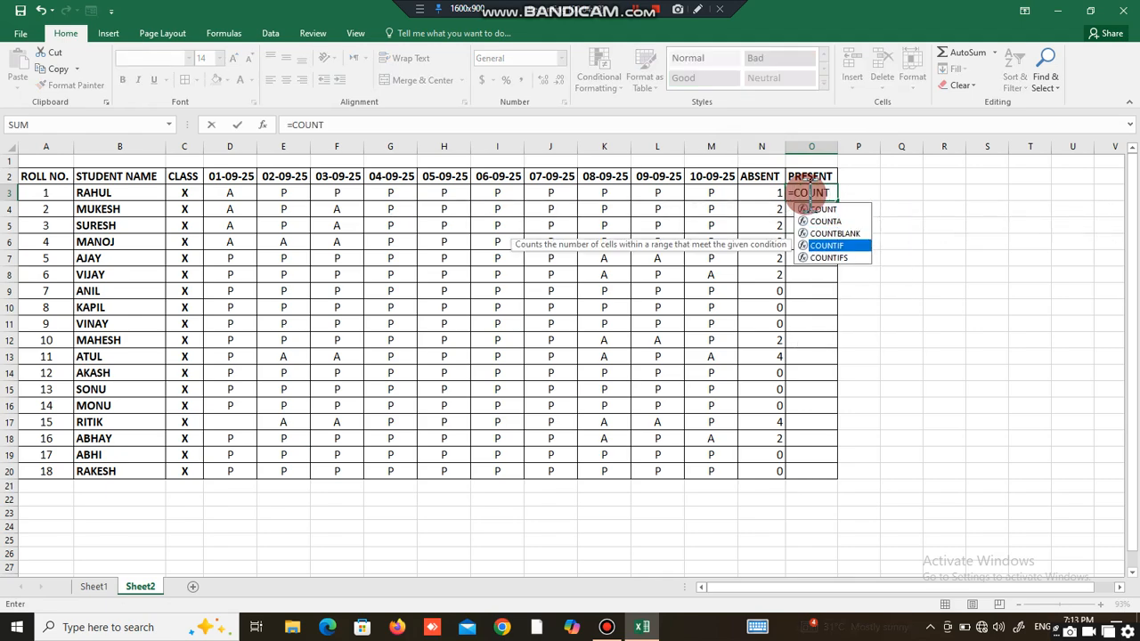
key(Tab)
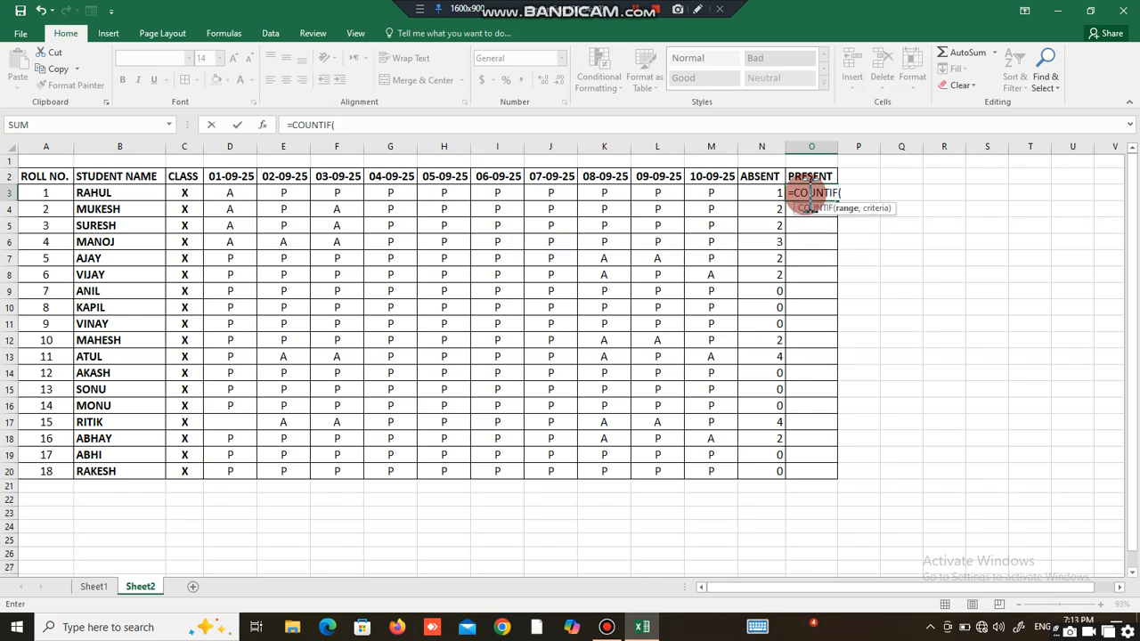
click(232, 194)
drag(345, 184, 730, 194)
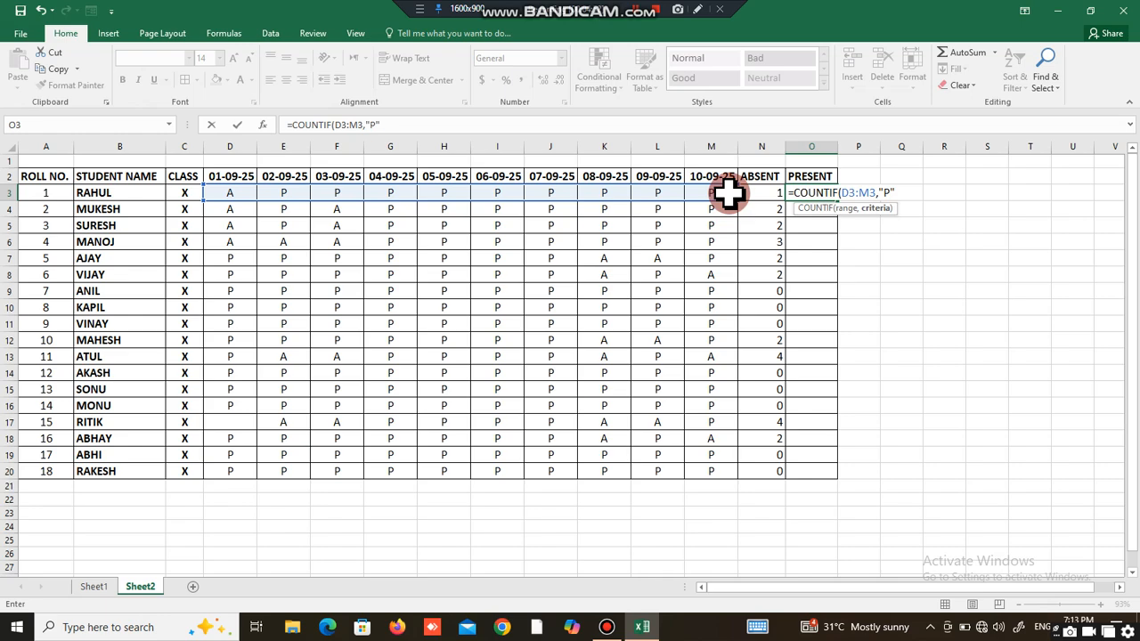
key(Return)
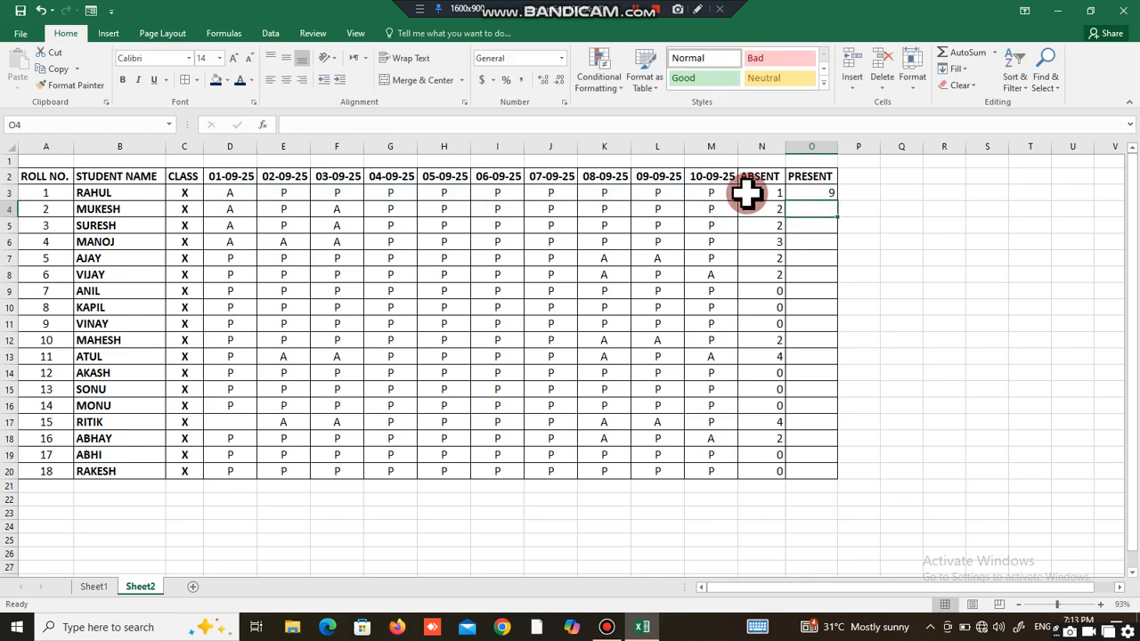
- Fill the PRESENT formula from O3 down to O20 for all the students
click(821, 196)
double_click(837, 201)
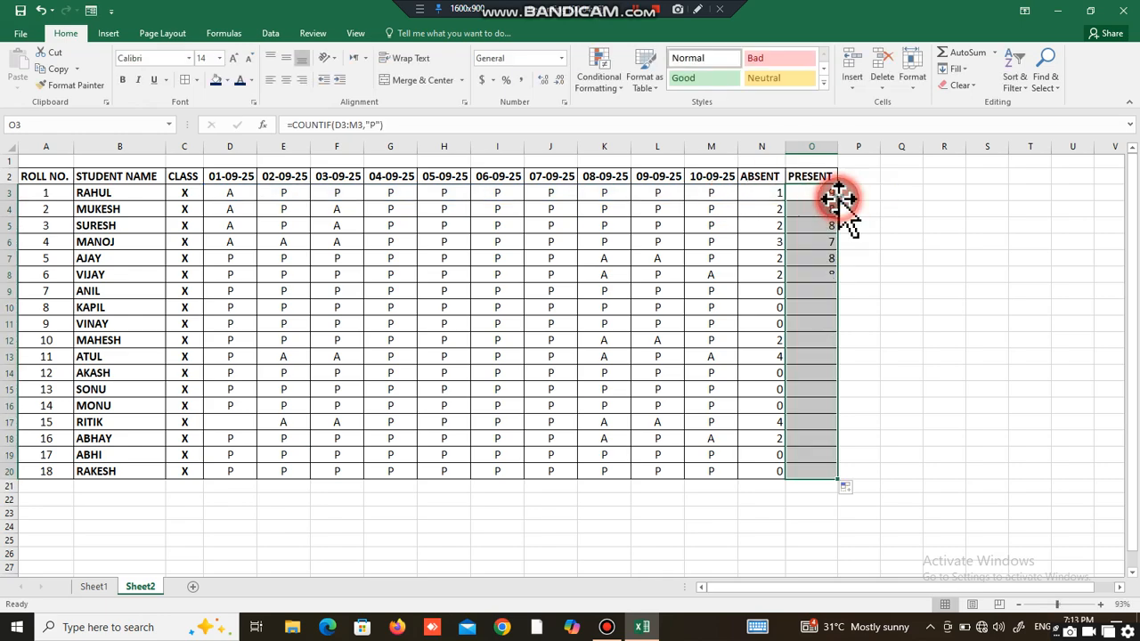
click(544, 342)
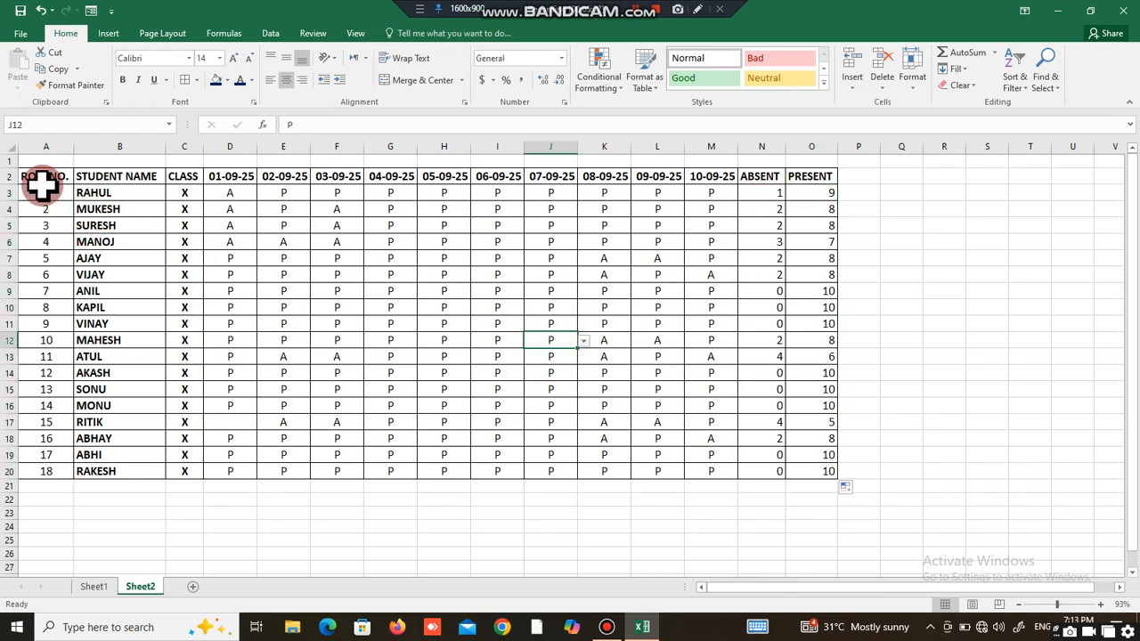
- Format the header row A2:O2 with a dark blue fill and white font colour
drag(42, 178, 802, 176)
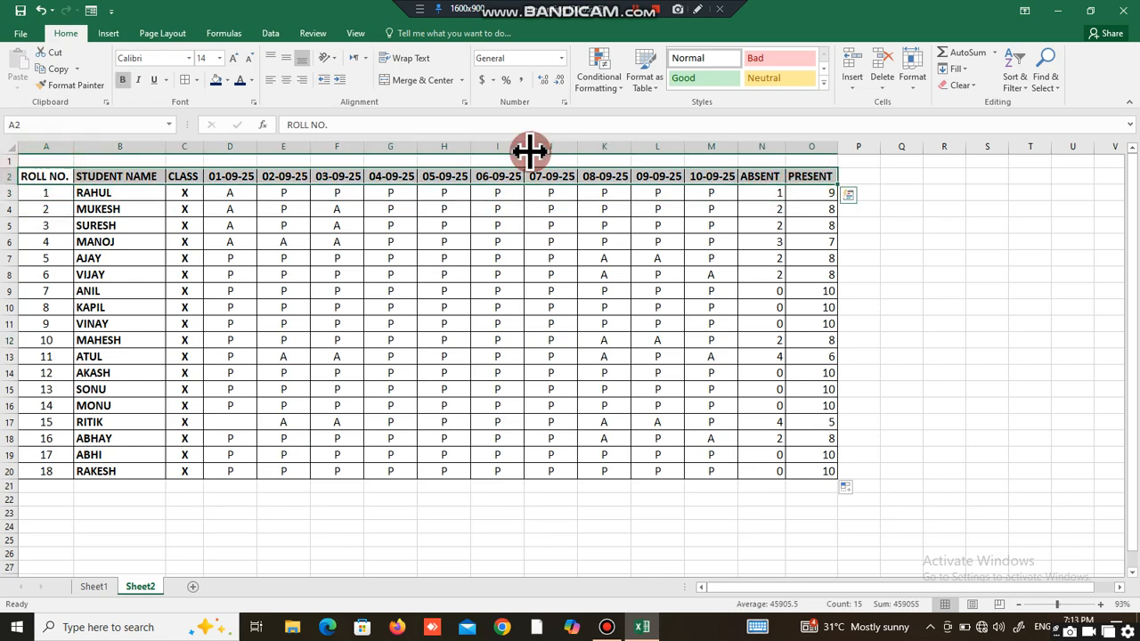
click(229, 79)
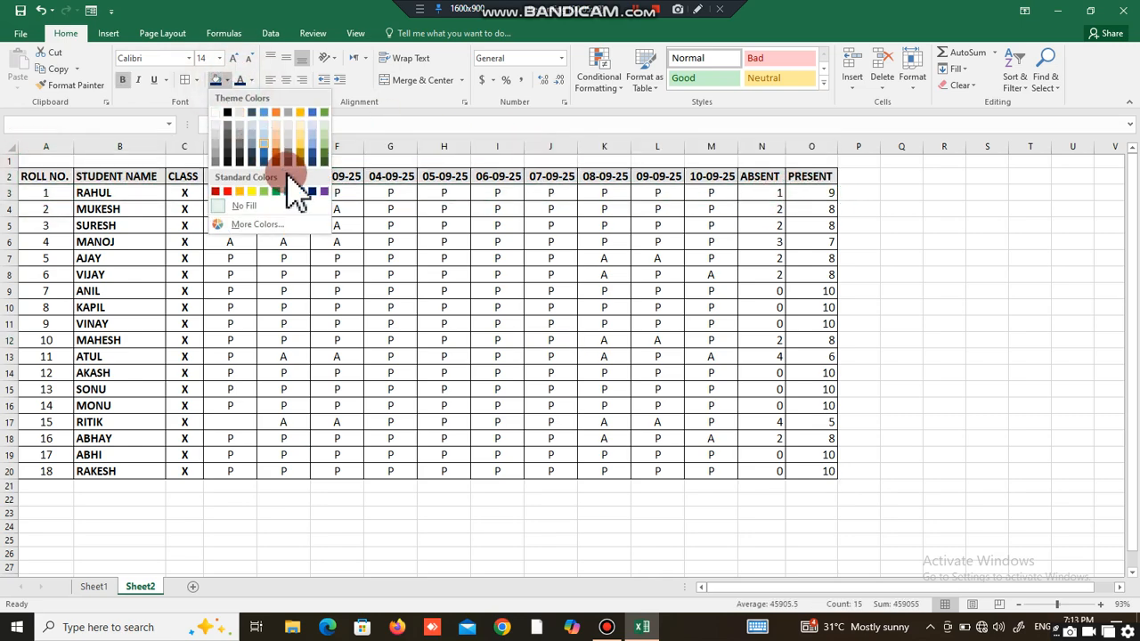
click(305, 188)
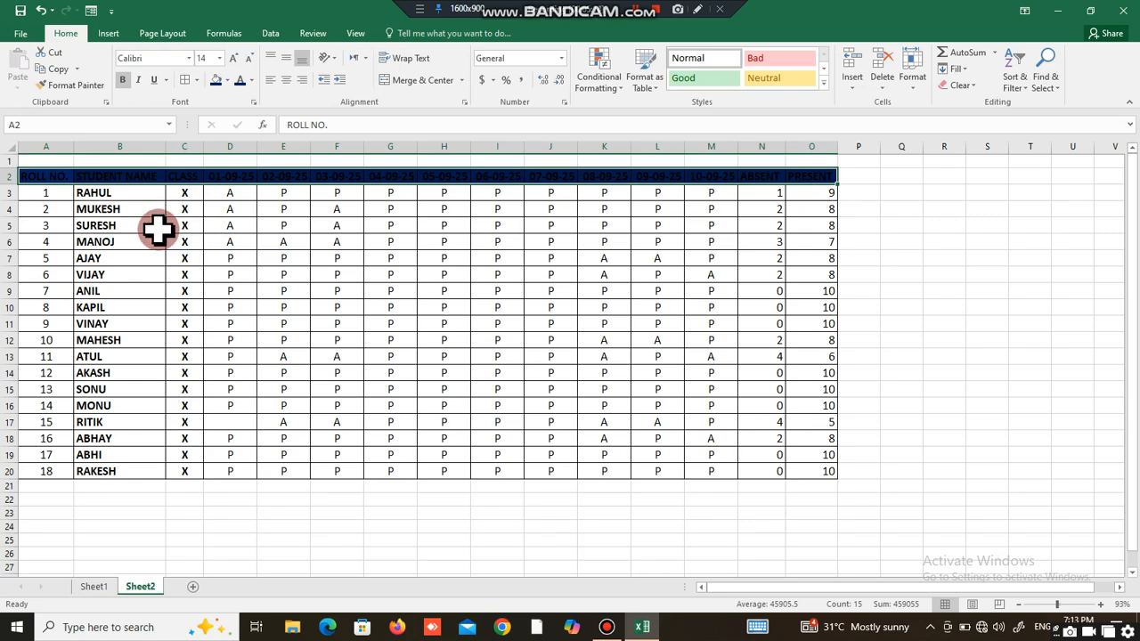
click(252, 82)
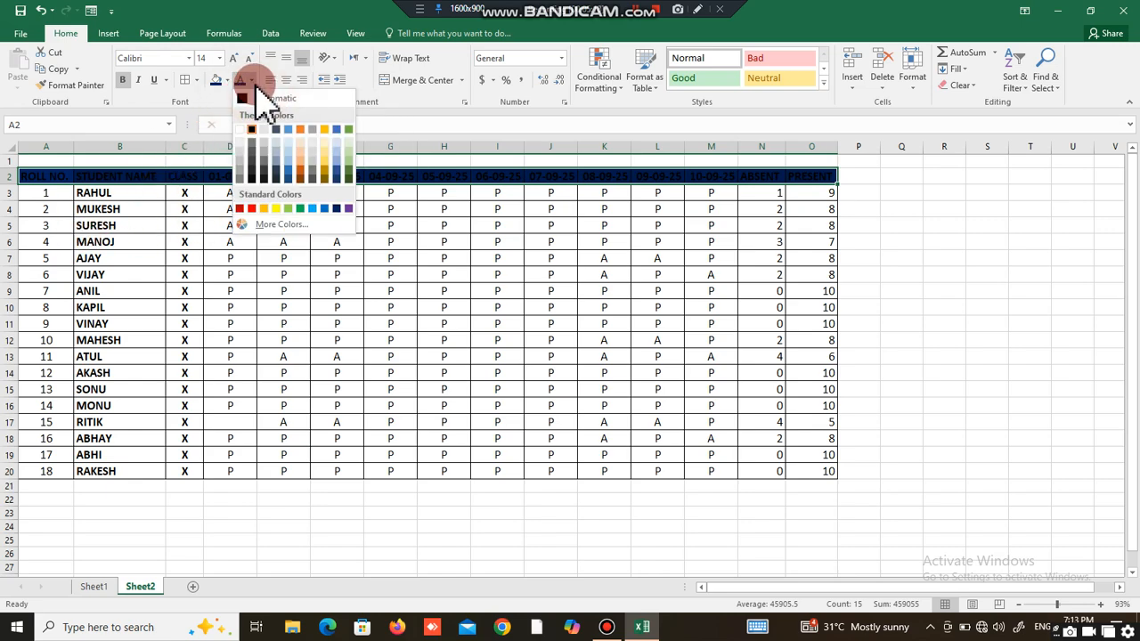
click(240, 130)
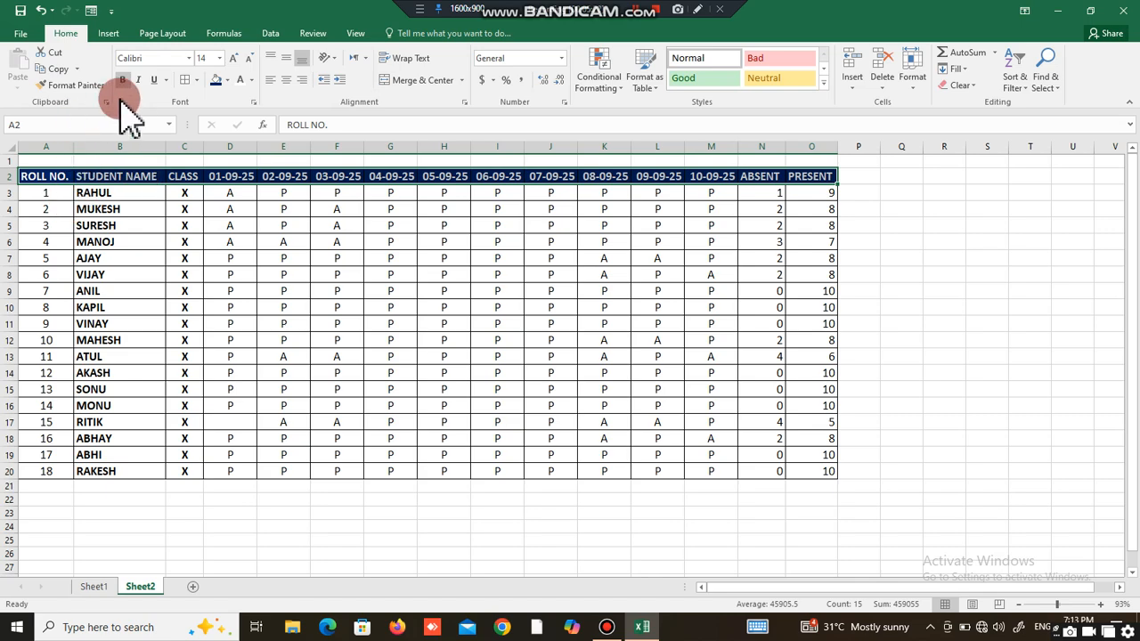
click(214, 291)
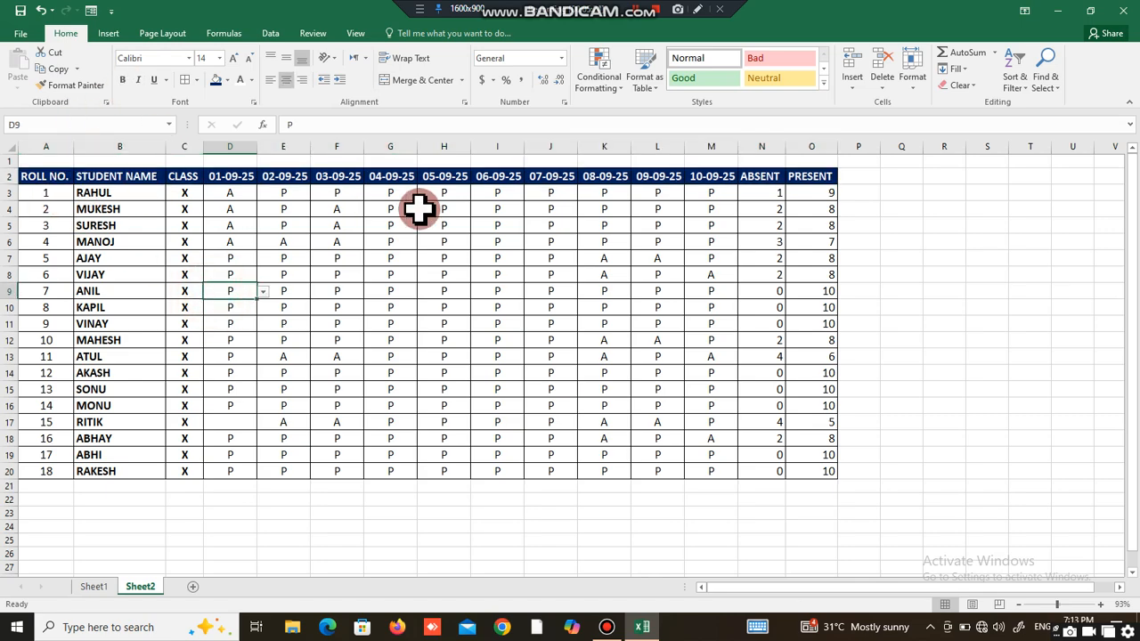
- Format the ABSENT and PRESENT totals in N3:O20 as bold and centred with a yellow fill
click(768, 194)
drag(787, 218, 830, 468)
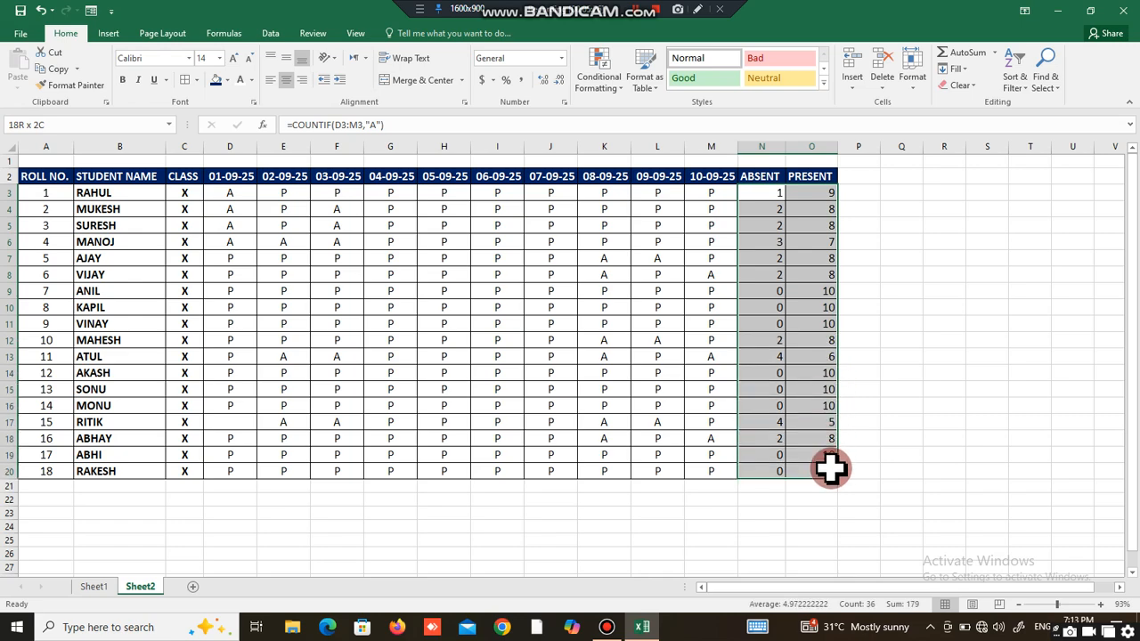
click(227, 80)
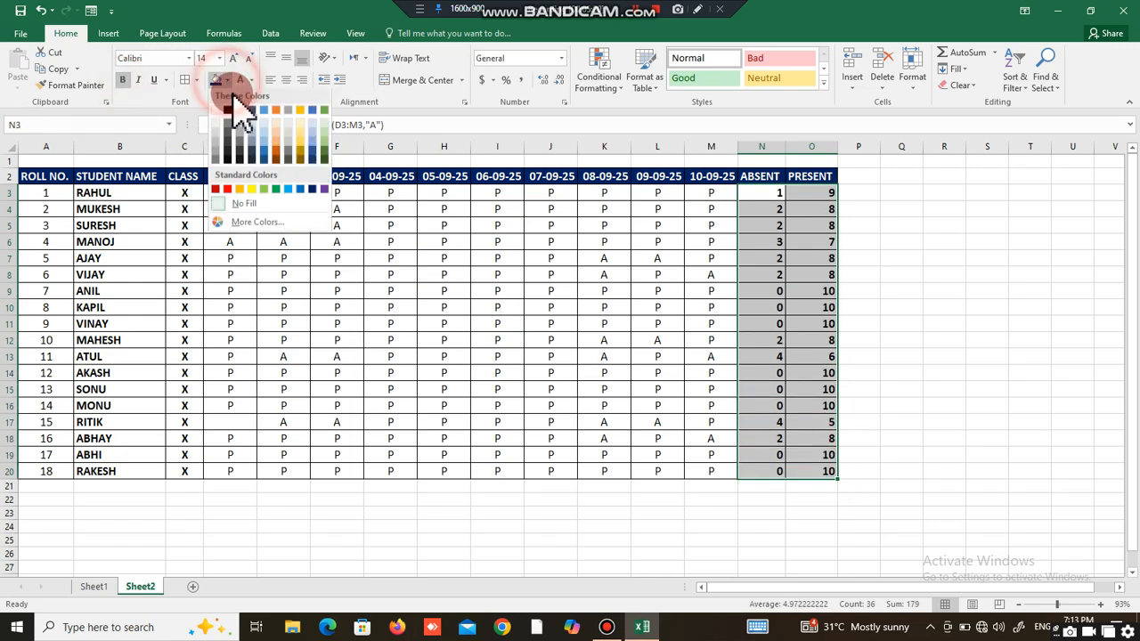
click(253, 193)
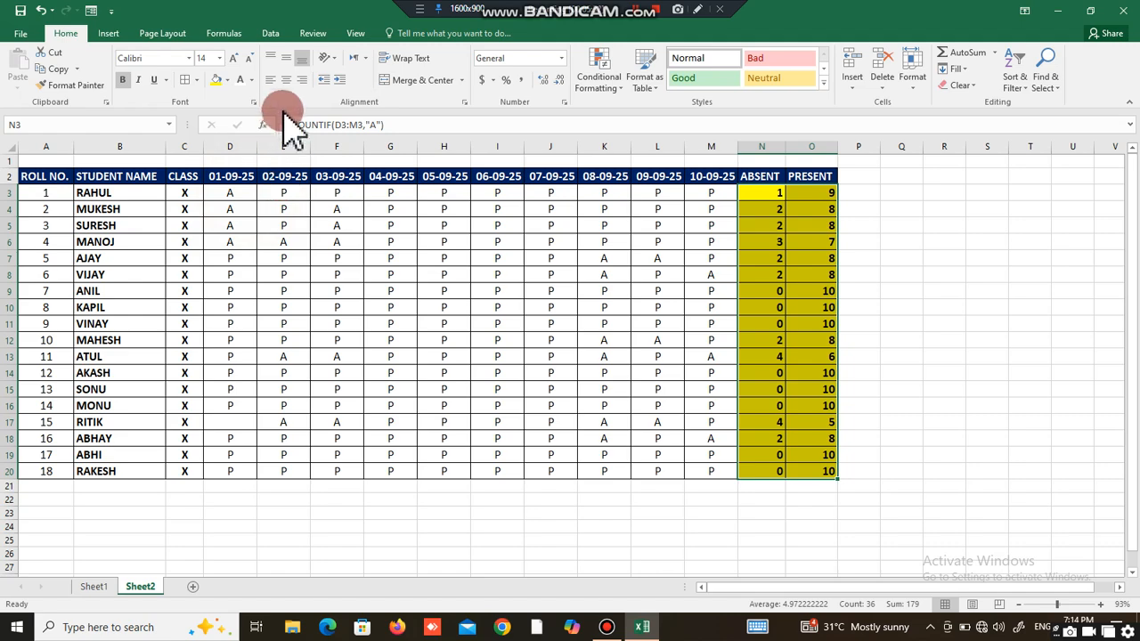
click(392, 210)
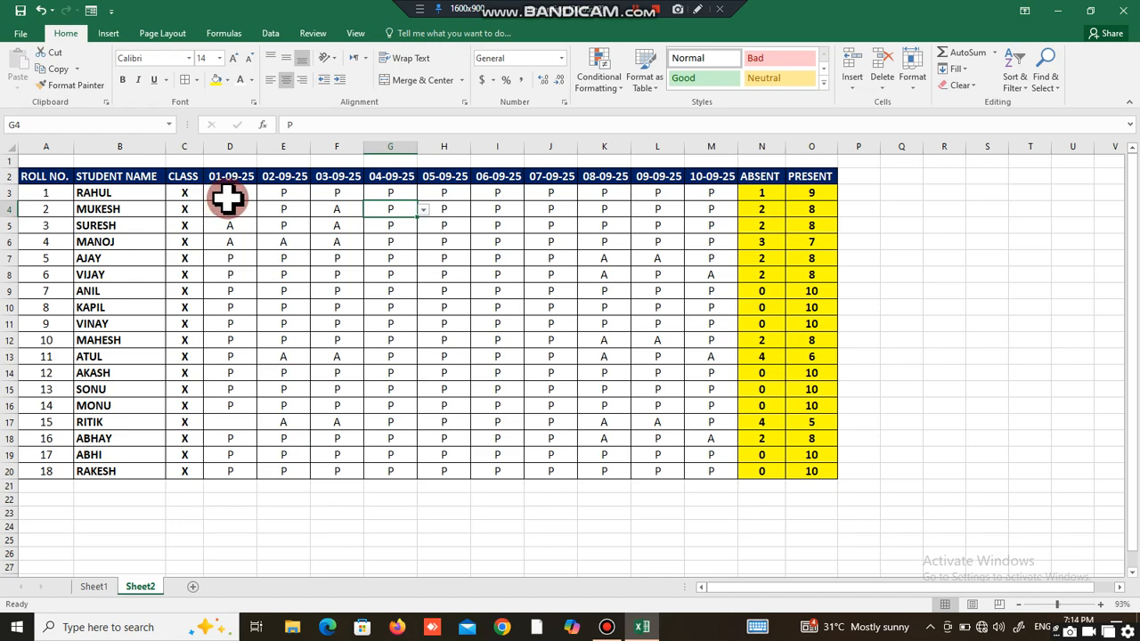
- Start an Equal To conditional formatting rule on the attendance cells D3:M20 for the value A
drag(229, 194, 713, 465)
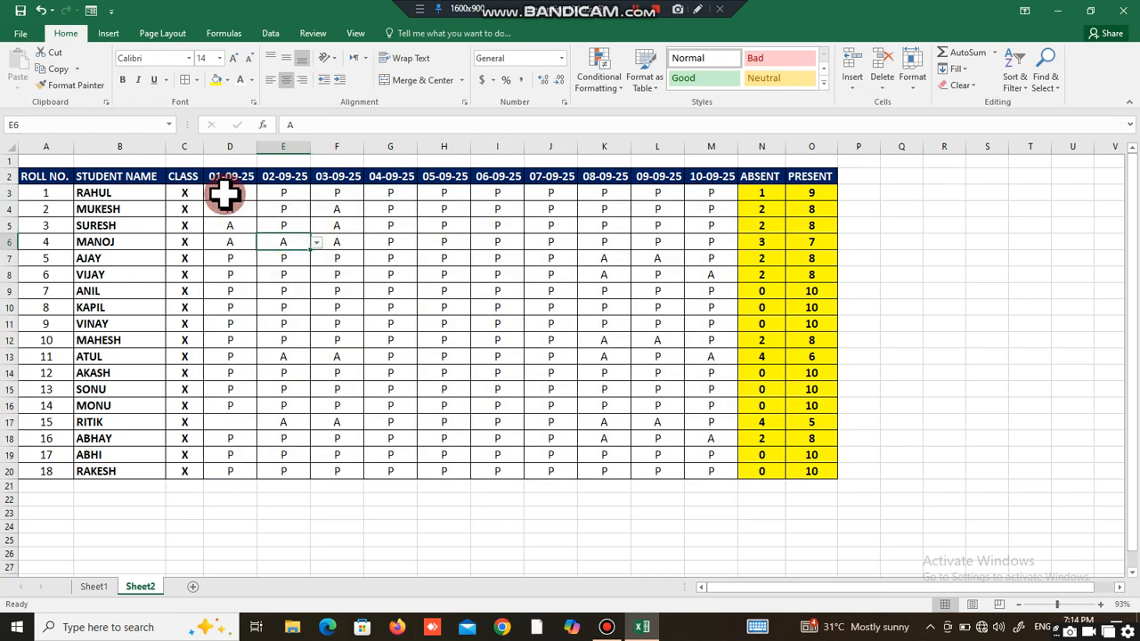
drag(227, 193, 707, 467)
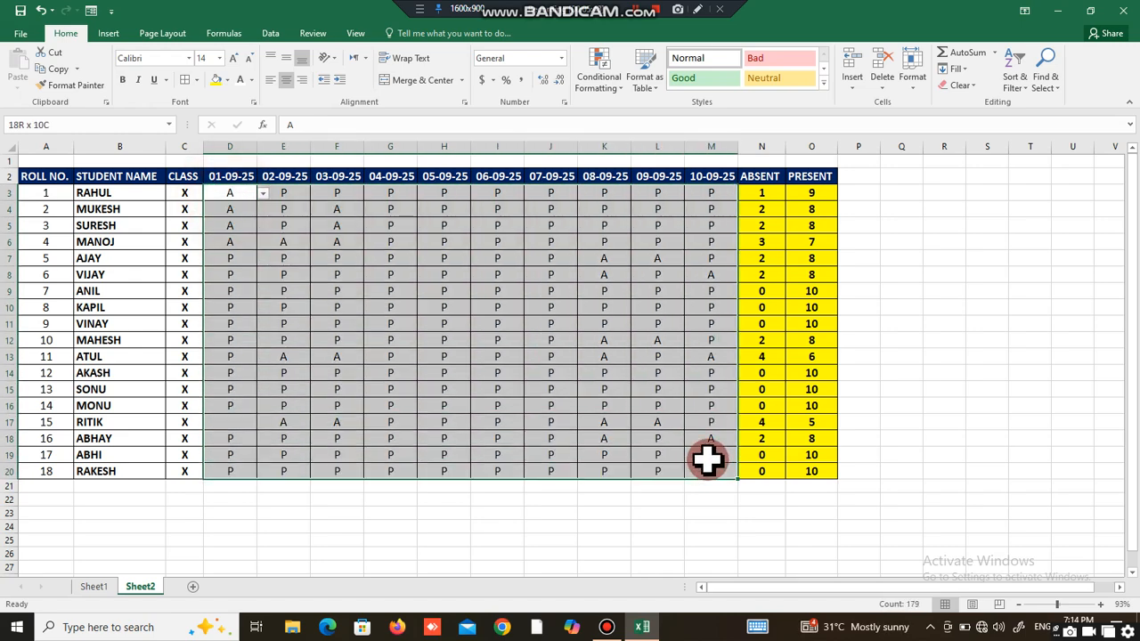
click(622, 87)
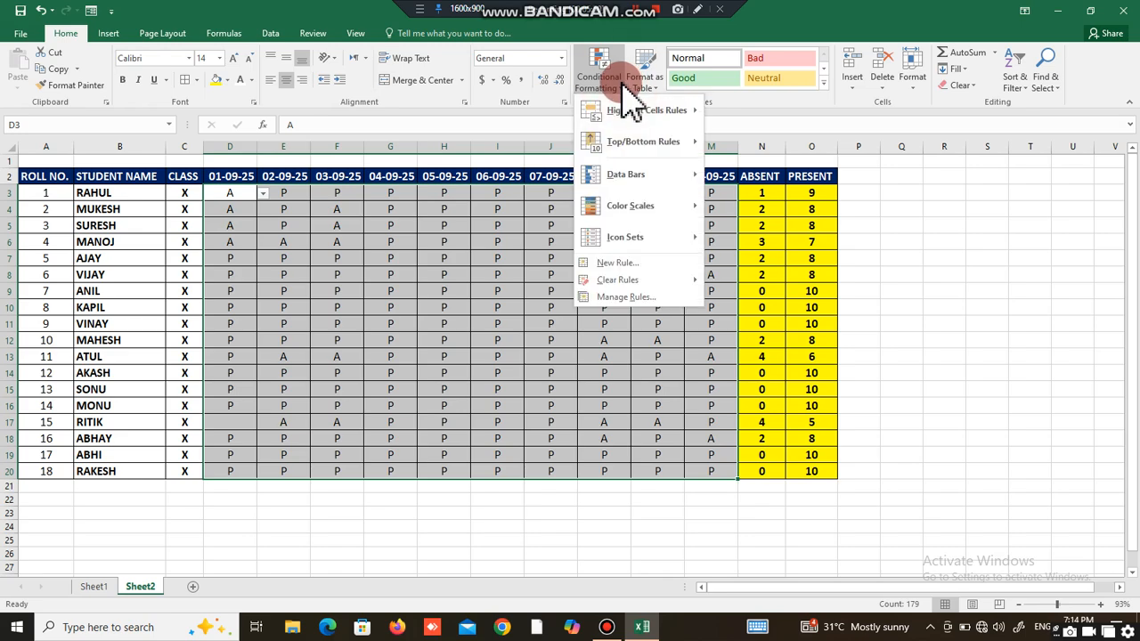
mouse_move(634, 123)
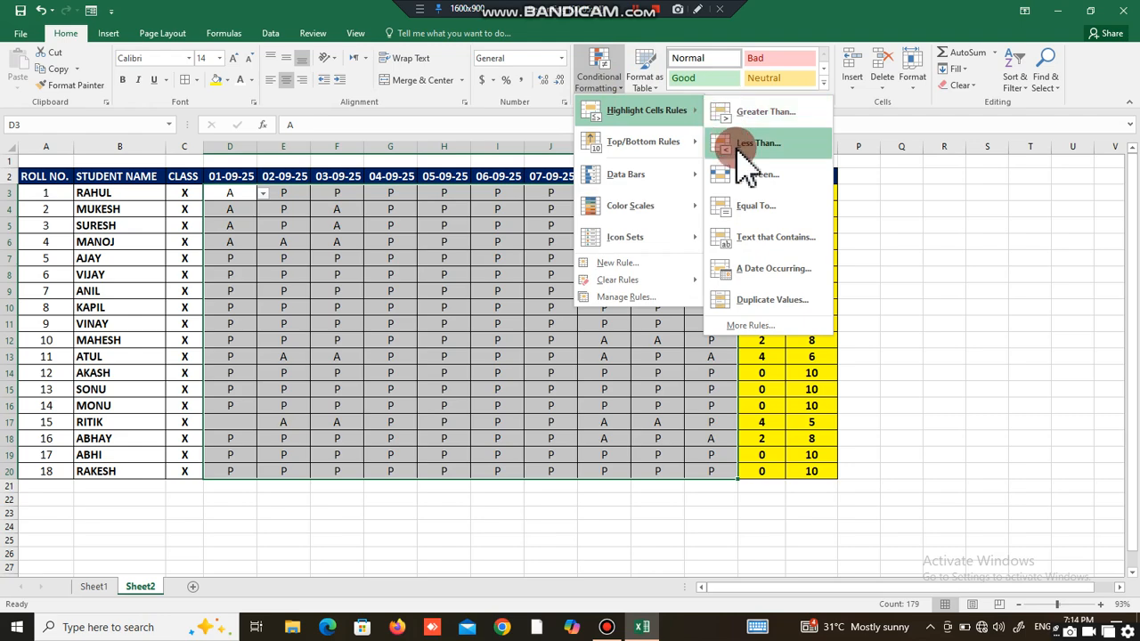
click(744, 204)
drag(555, 376, 496, 239)
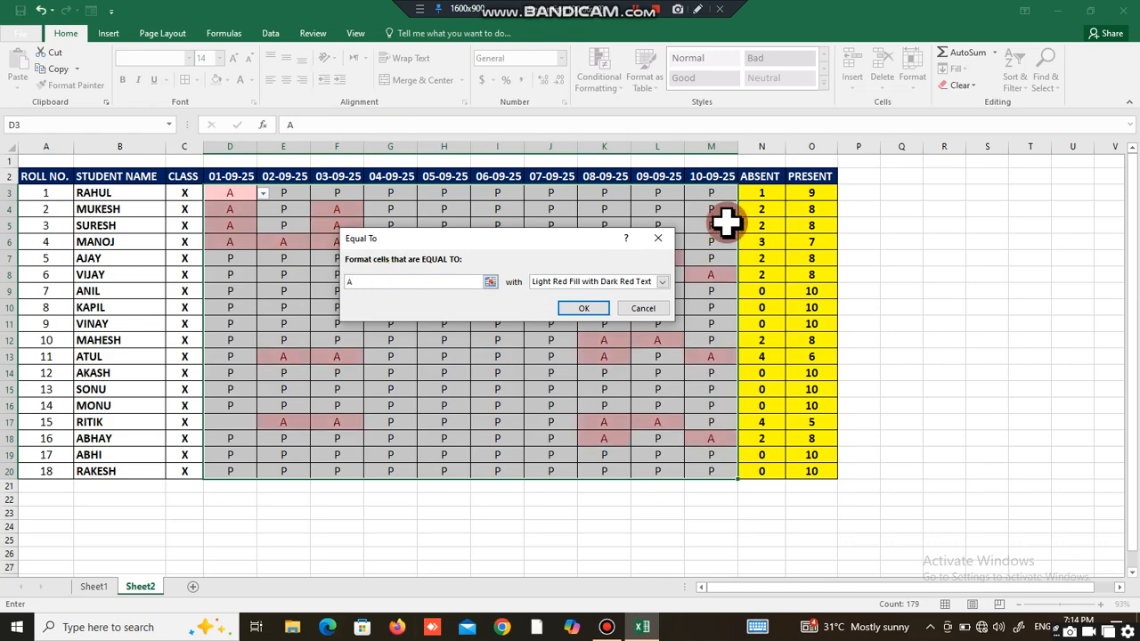
- Try the Red Border and Red Text formats for the cells equal to A
click(664, 282)
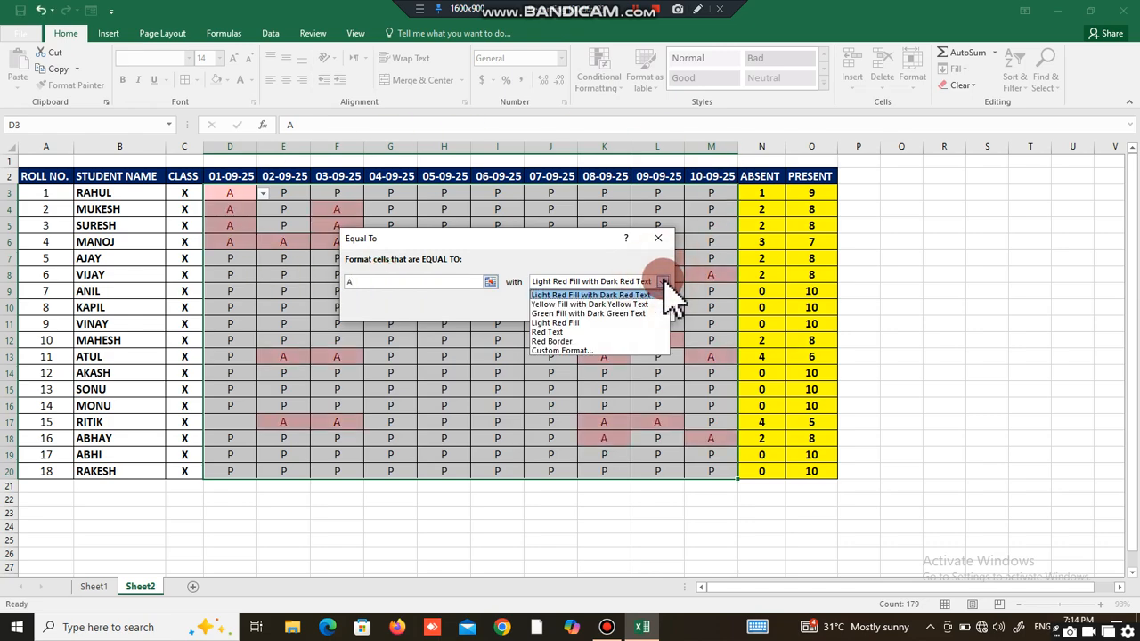
click(570, 341)
click(583, 308)
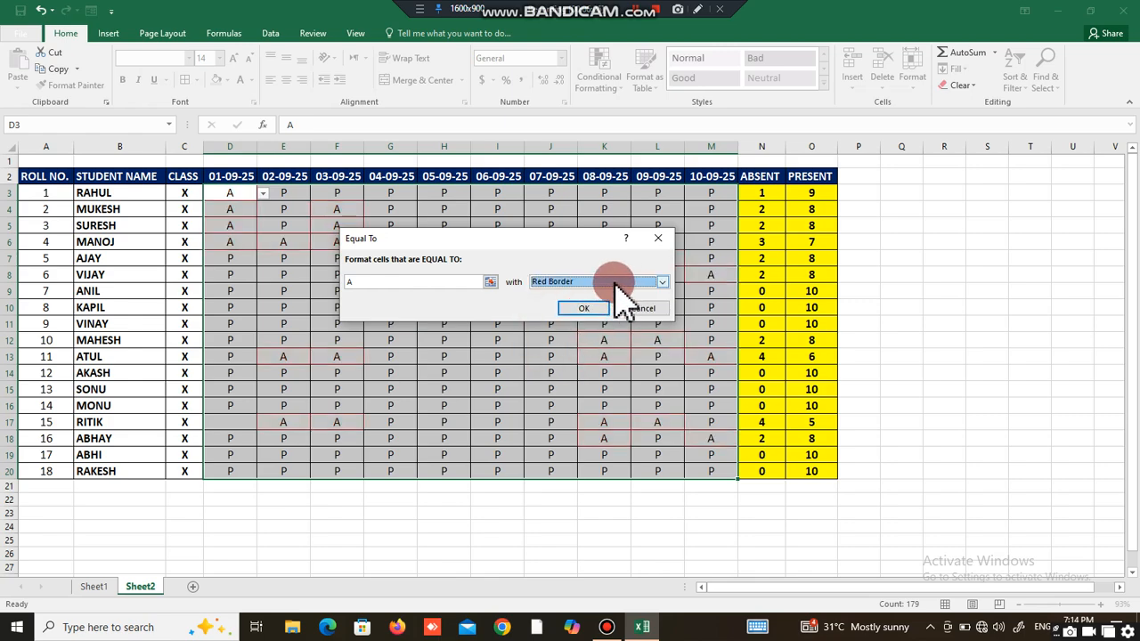
click(662, 282)
click(667, 282)
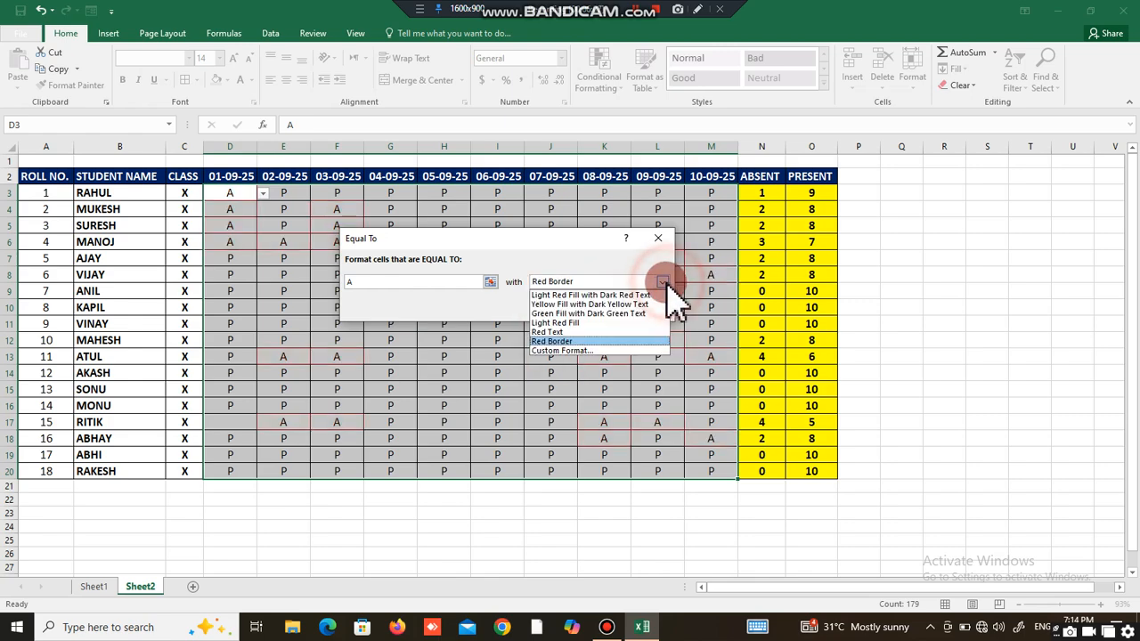
click(582, 331)
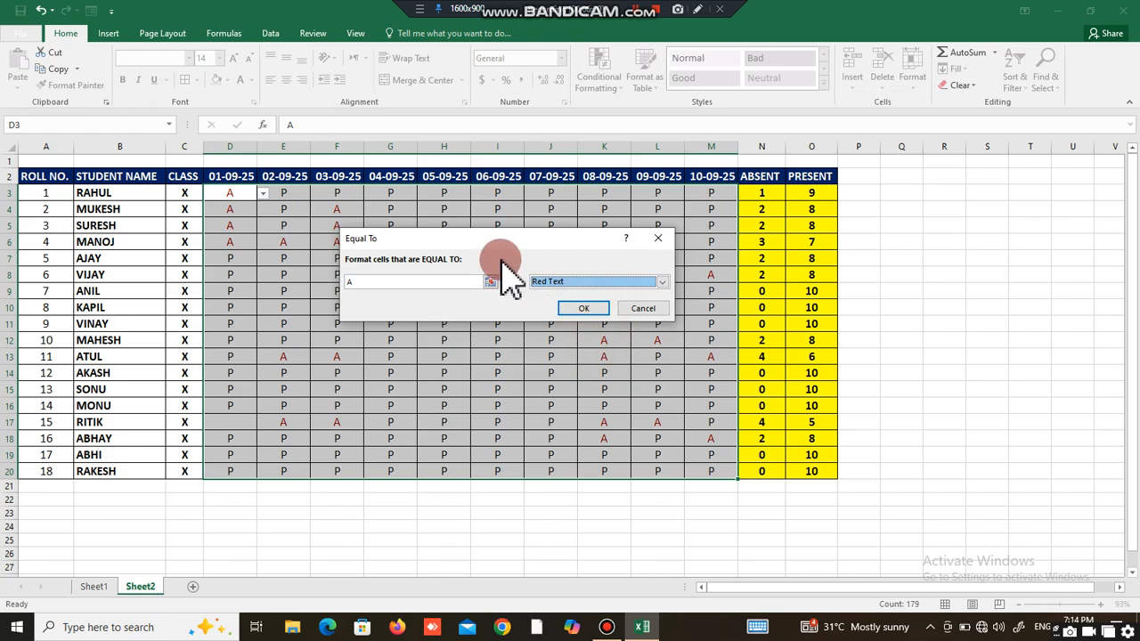
- Apply Light Red Fill with Dark Red Text to the cells equal to A
click(666, 282)
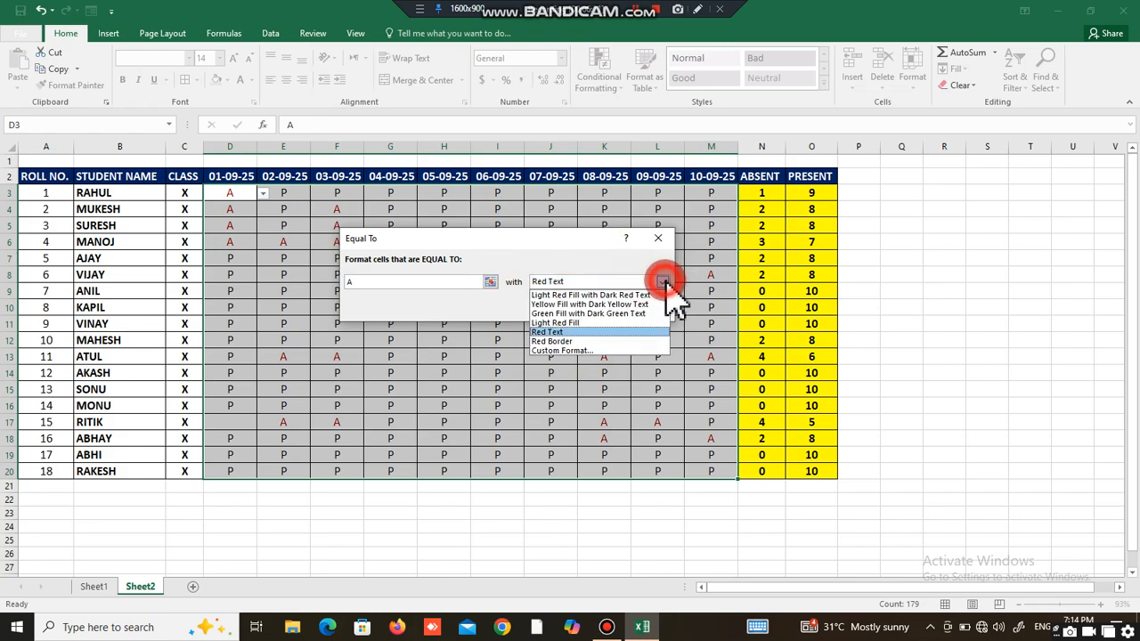
click(597, 294)
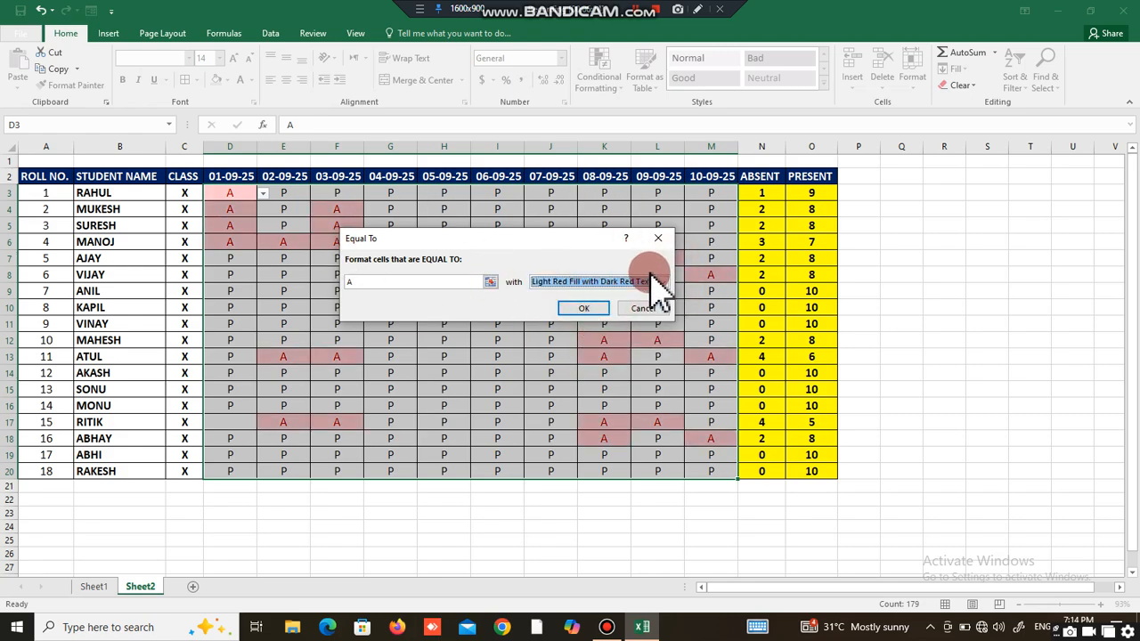
click(585, 310)
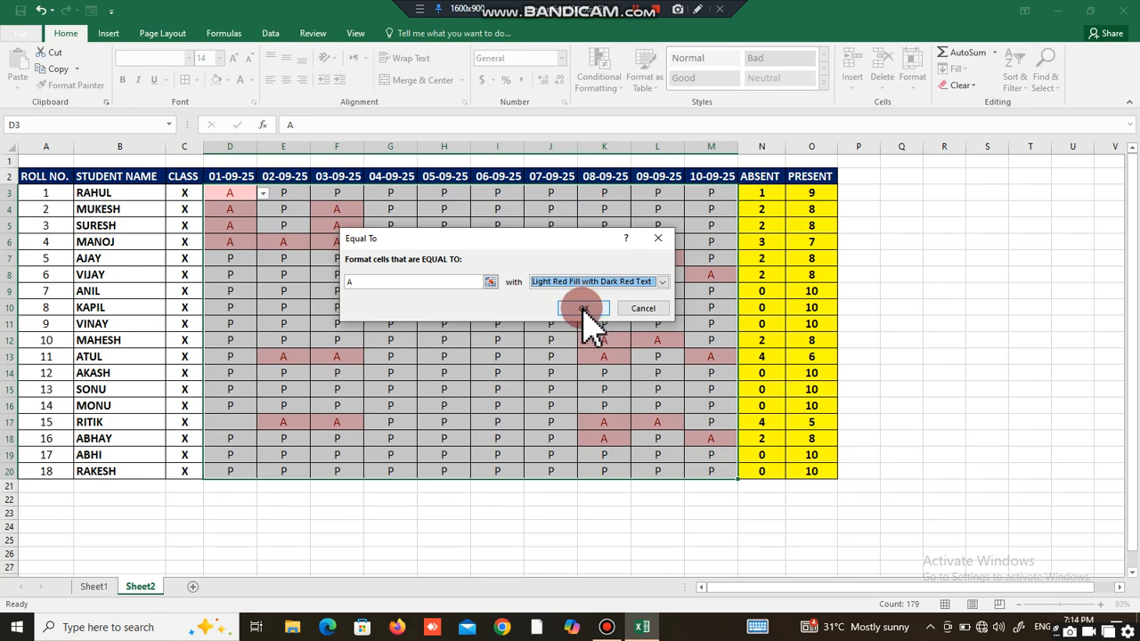
click(342, 273)
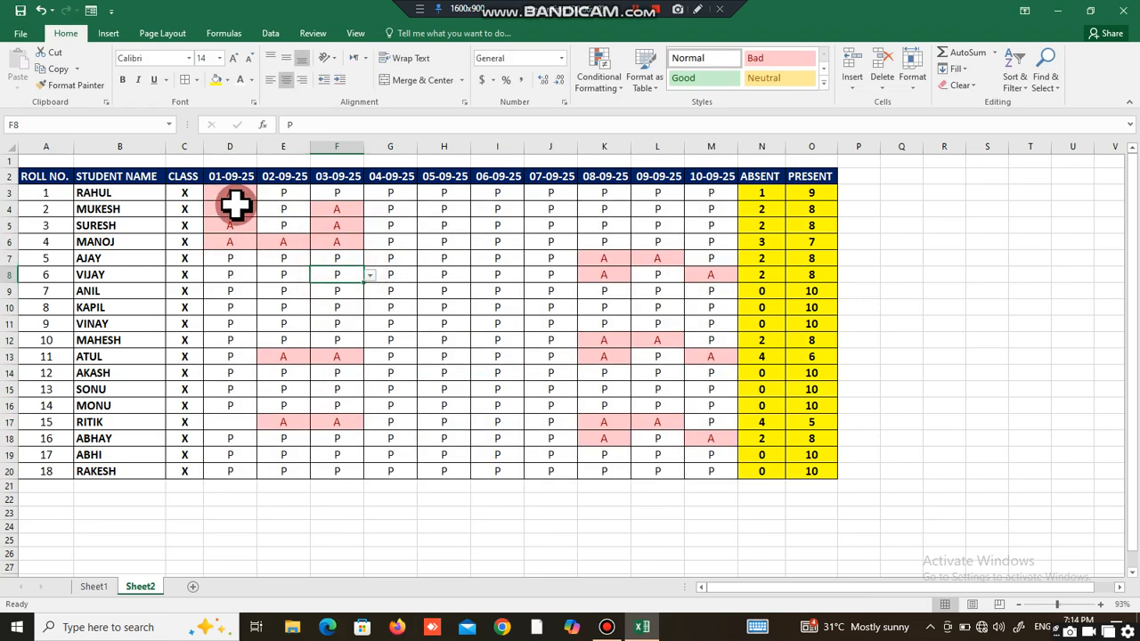
- Add an Equal To rule on D3:M20 that formats P cells with Green Fill with Dark Green Text
mouse_move(235, 198)
mouse_down()
mouse_move(560, 348)
mouse_move(728, 453)
mouse_move(726, 470)
mouse_up()
click(600, 89)
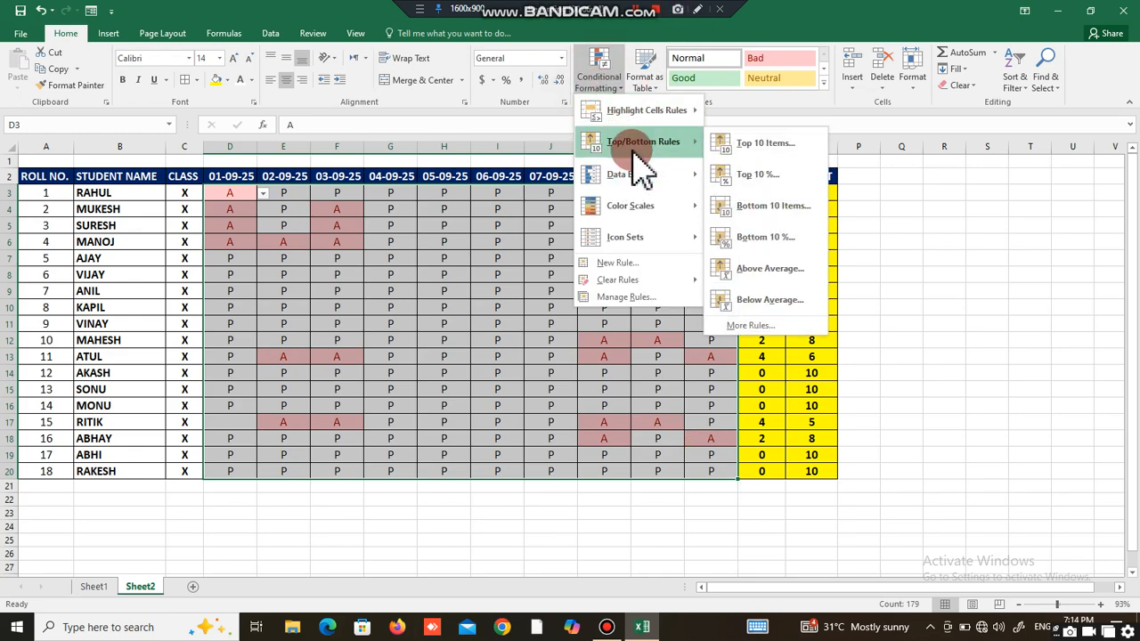
mouse_move(667, 113)
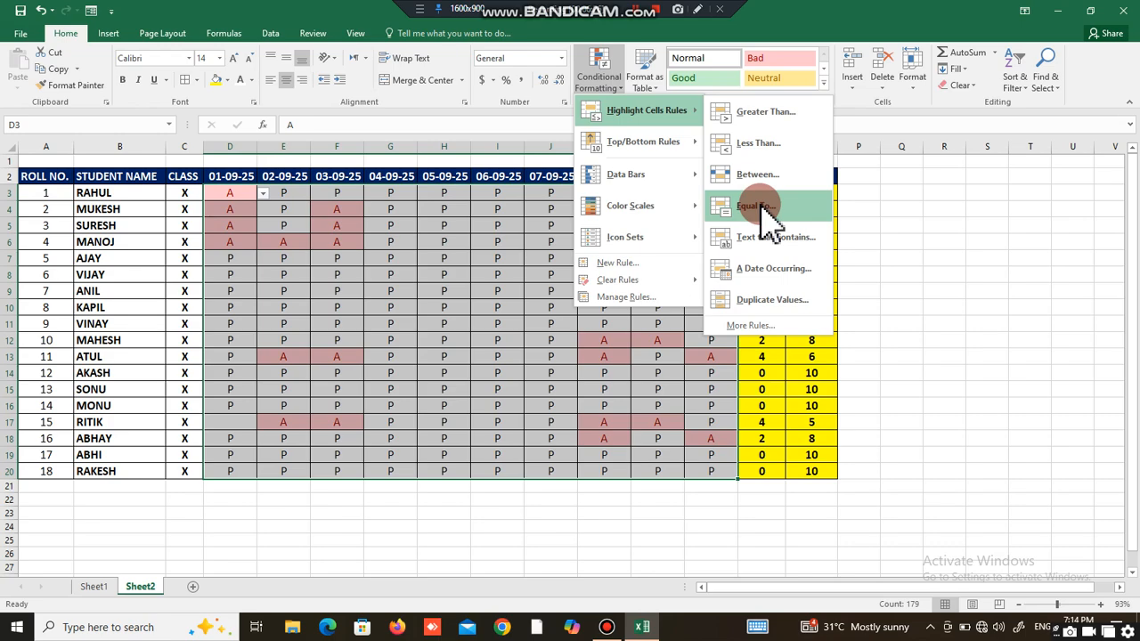
click(772, 252)
text(P)
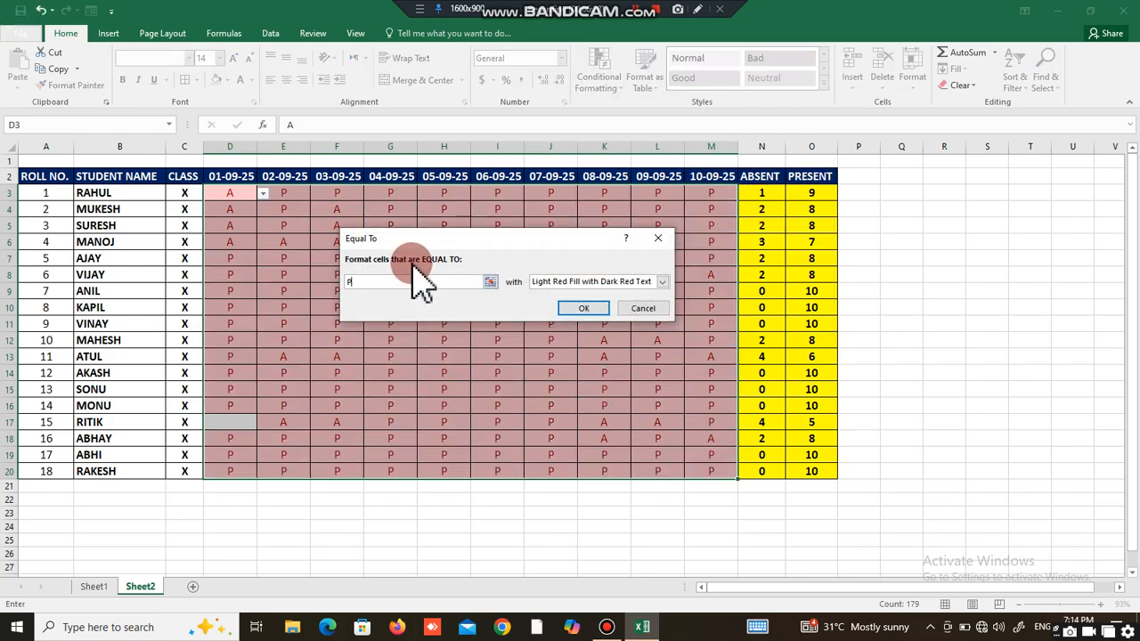
click(661, 282)
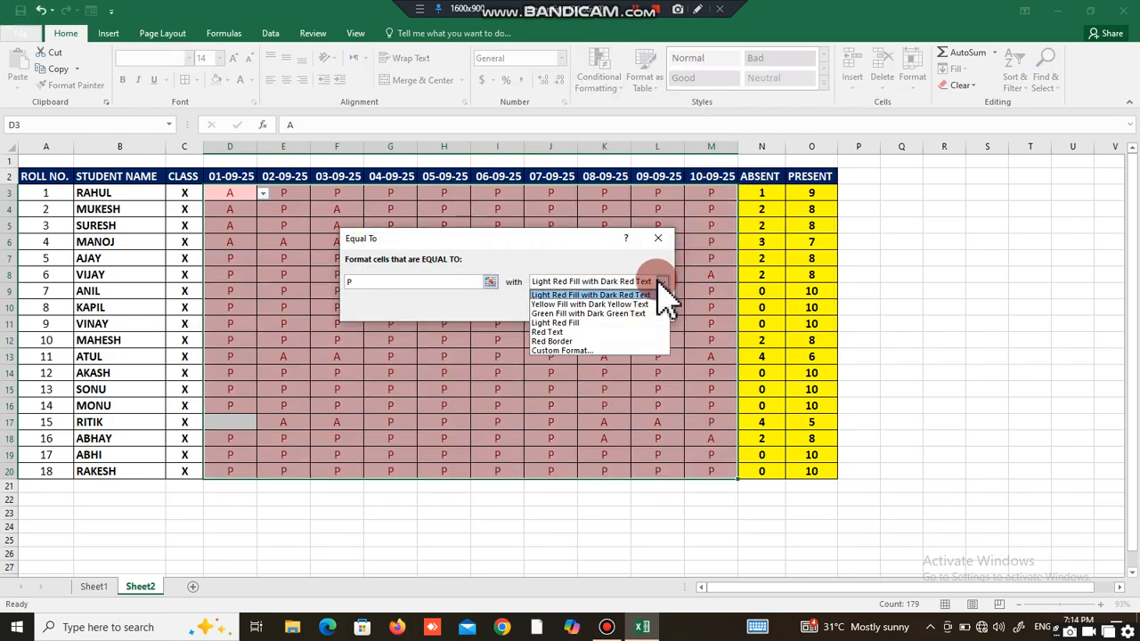
click(613, 314)
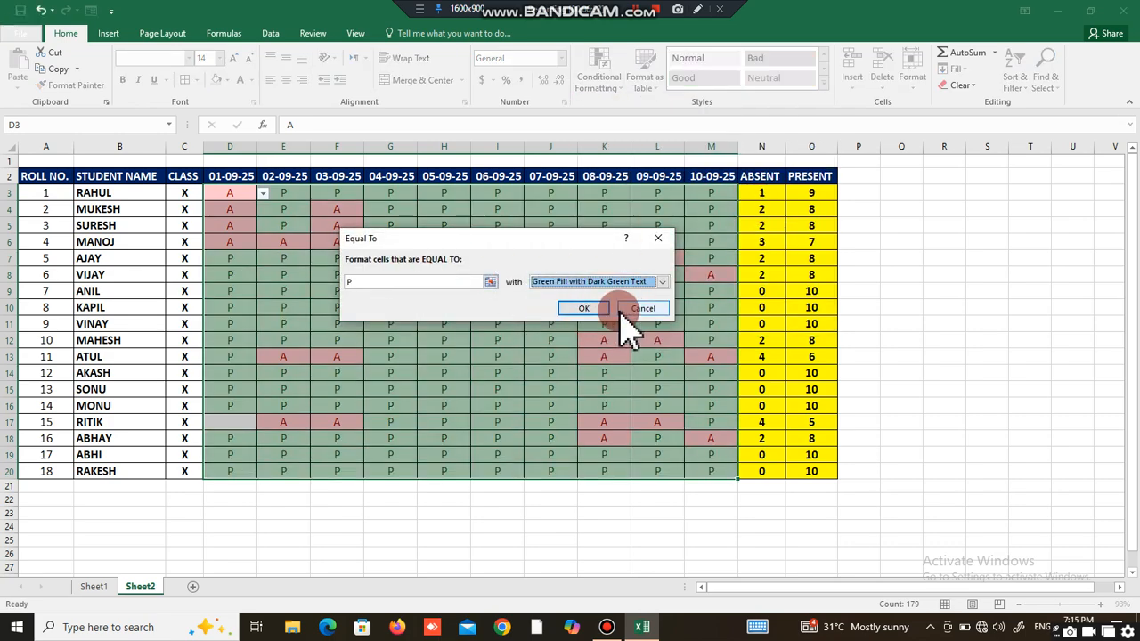
click(660, 282)
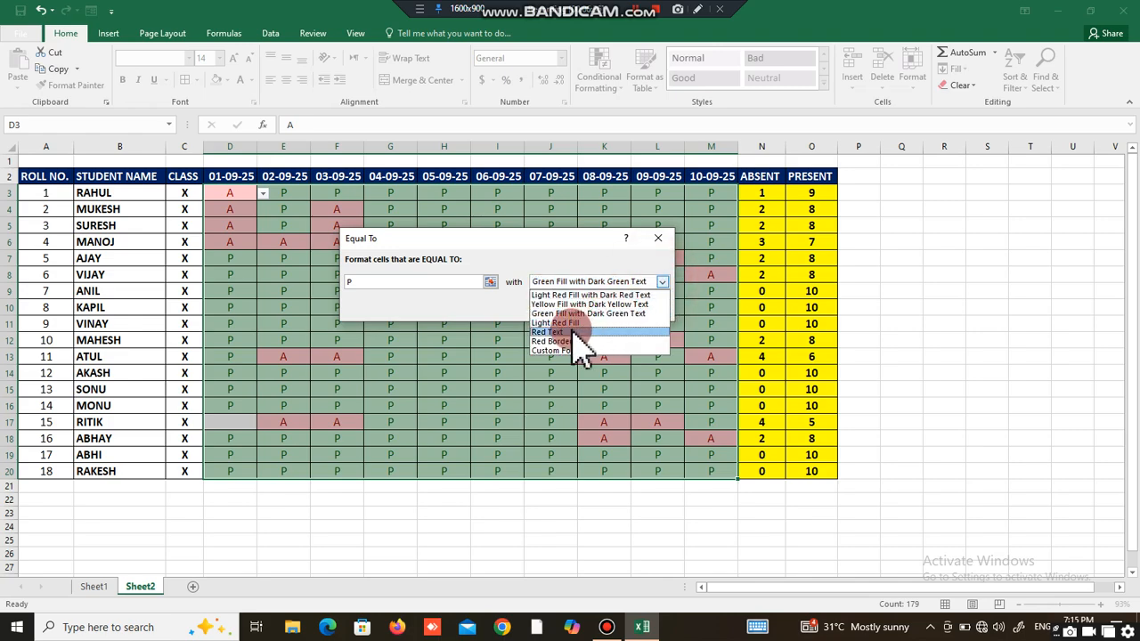
click(606, 314)
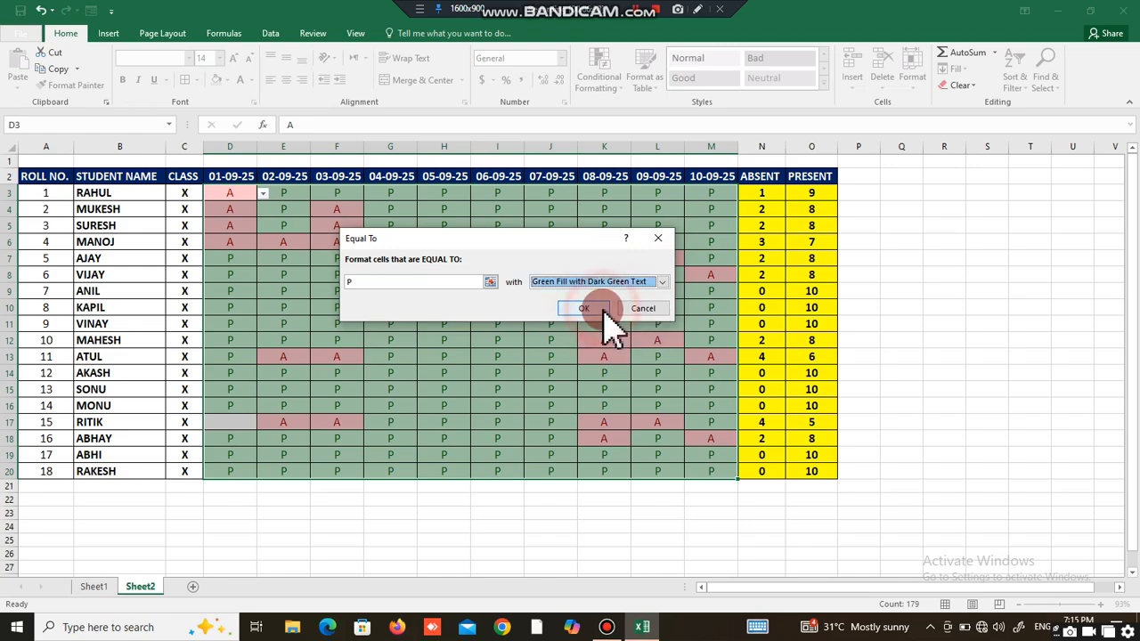
click(581, 308)
click(413, 345)
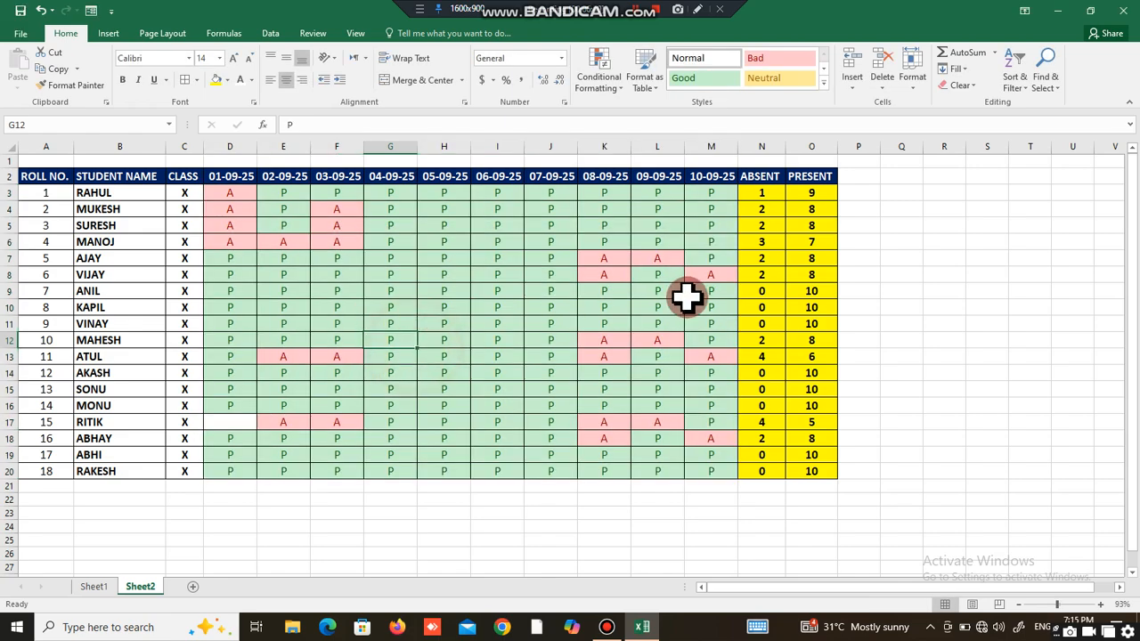
- Mark roll number 11 absent on 06-09-25 by entering A in I13, and check the totals in N13:O13
drag(1038, 602, 1066, 605)
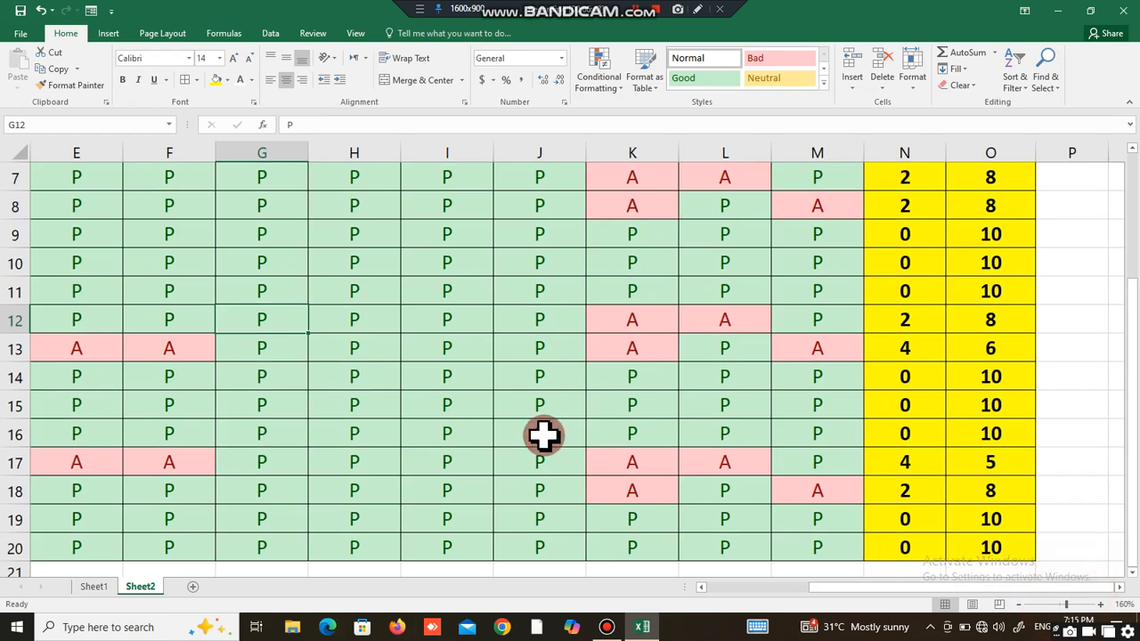
click(479, 339)
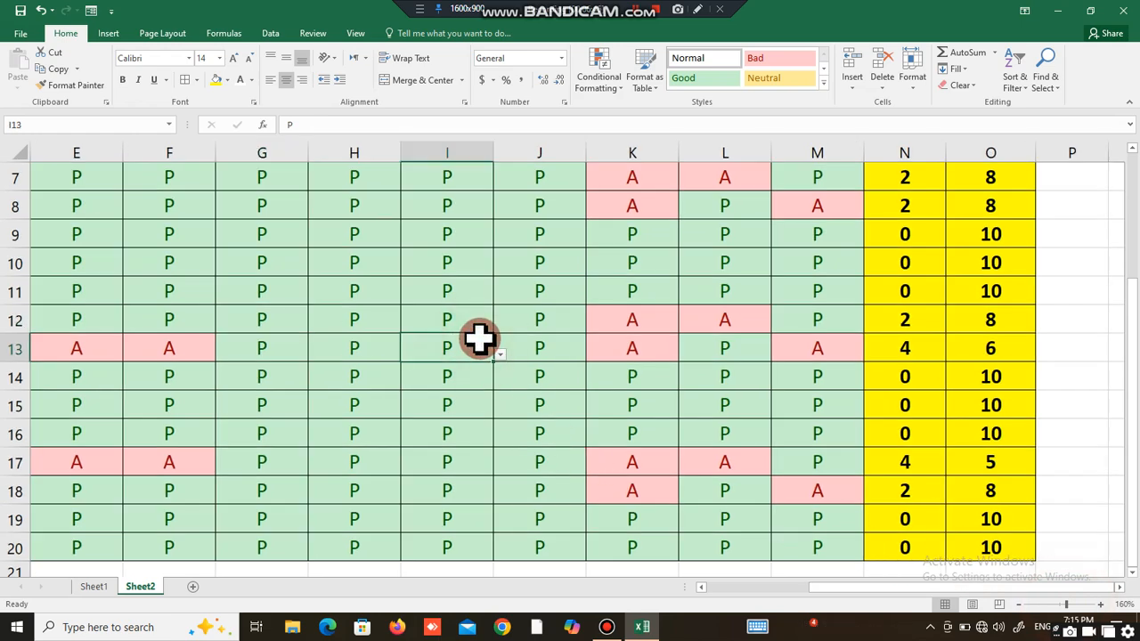
key(BackSpace)
text(A)
key(Return)
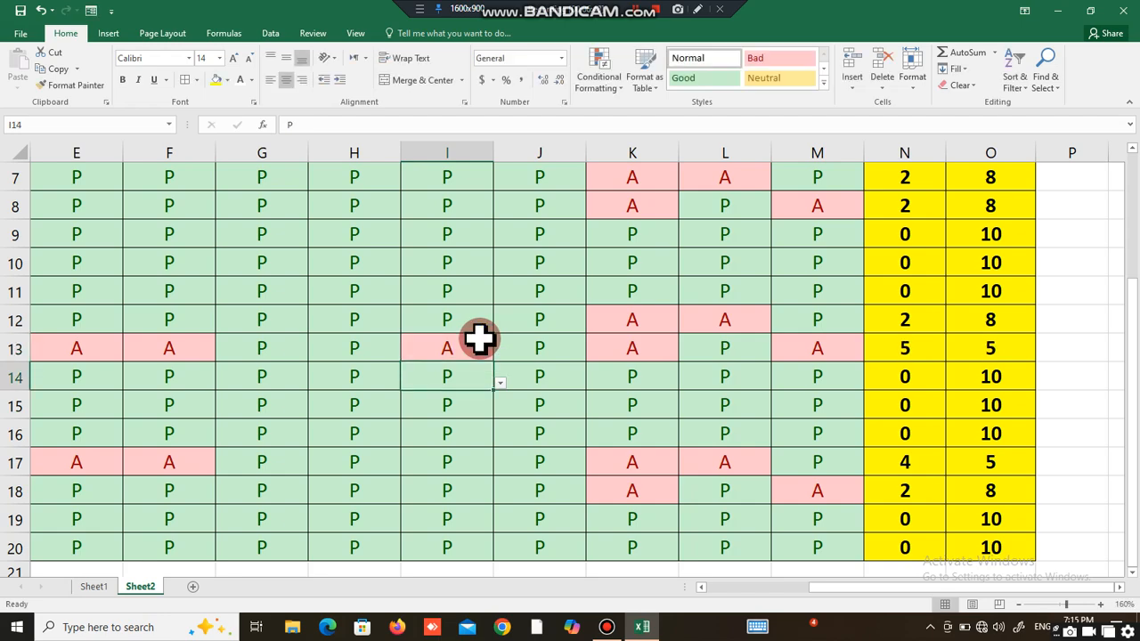
drag(916, 348, 980, 344)
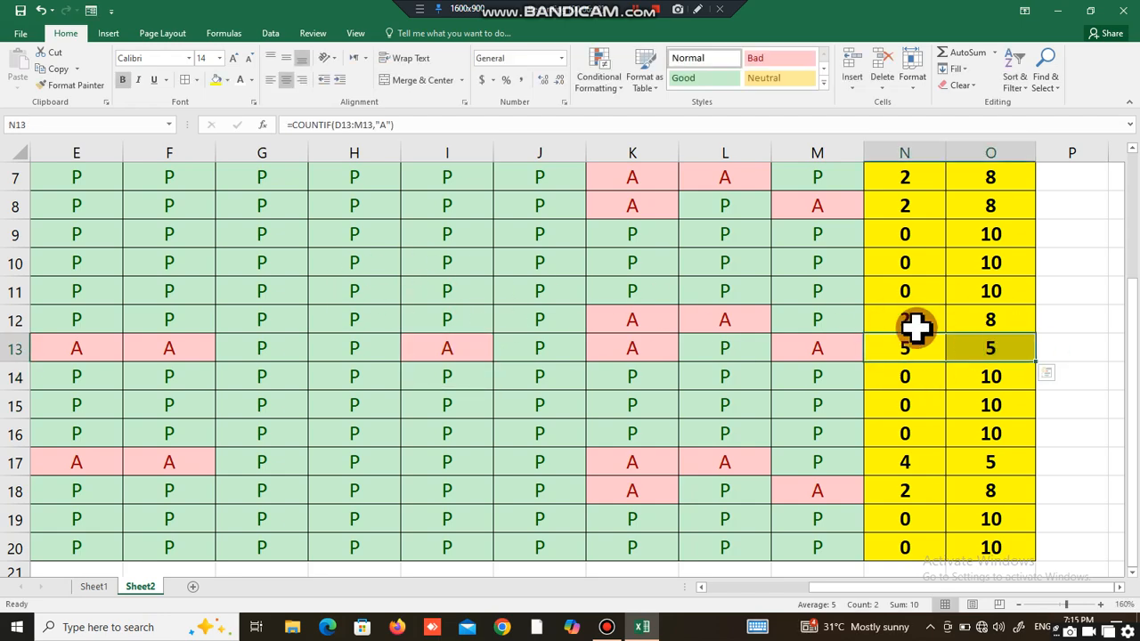
- Mark roll number 10 absent on 06-09-25 in I12 and roll number 7 absent on 05-09-25 in H9 by entering A
drag(909, 321, 1031, 328)
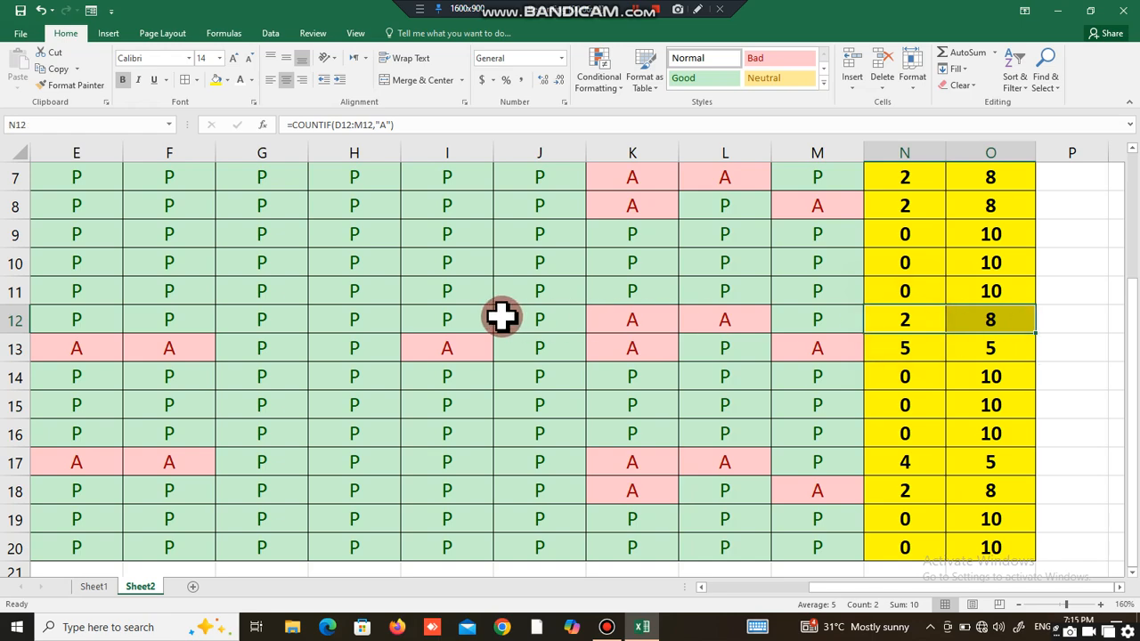
click(463, 312)
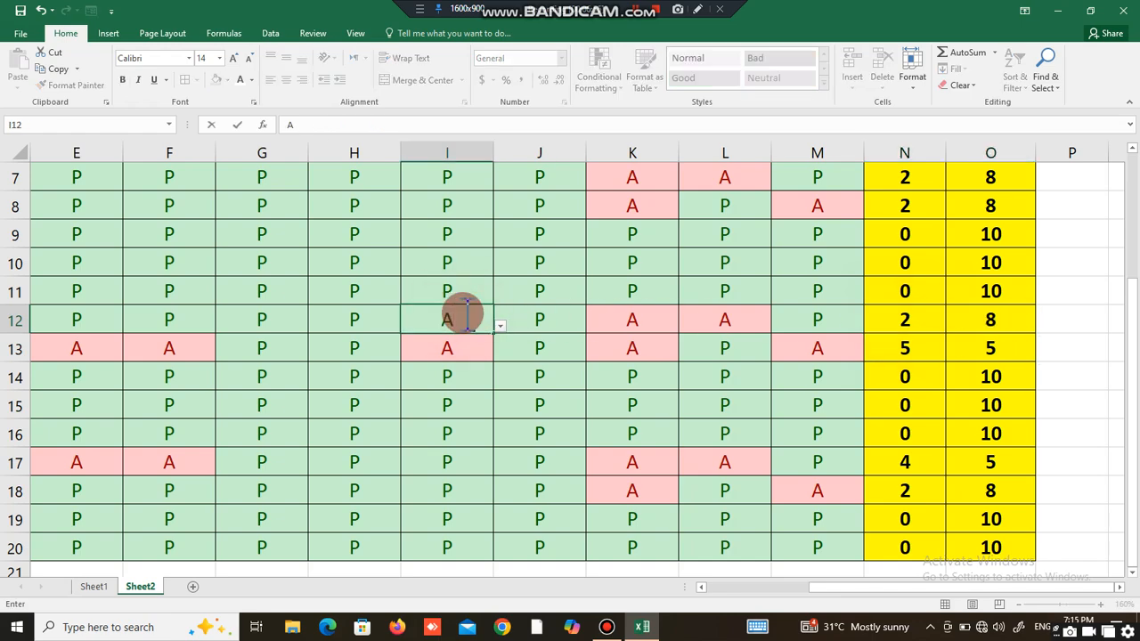
key(Return)
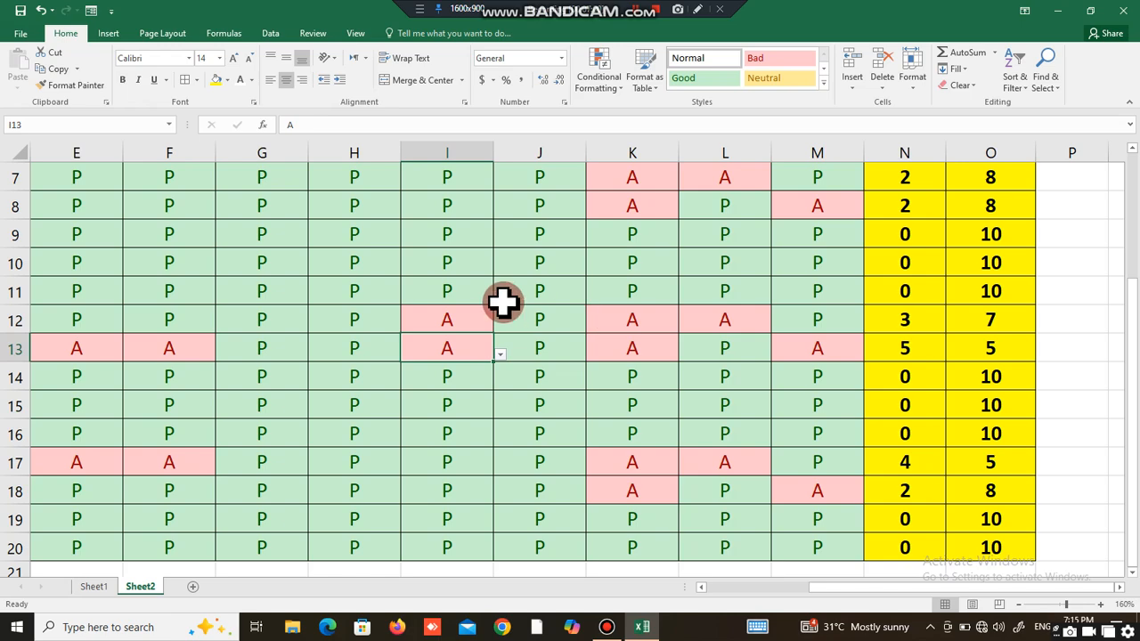
click(469, 287)
click(313, 234)
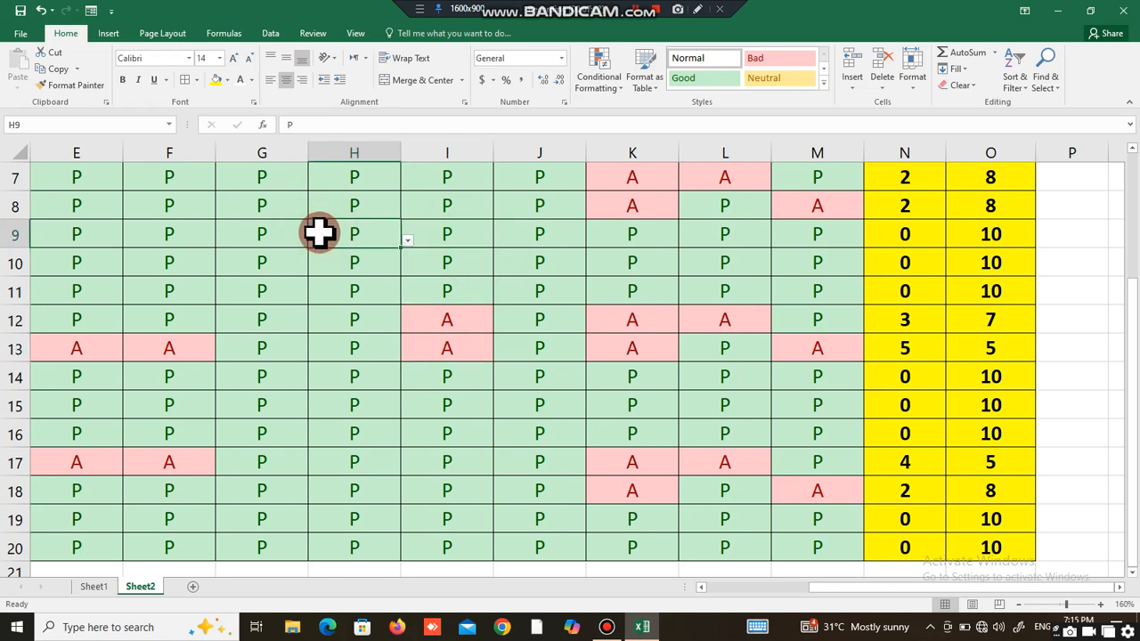
key(Return)
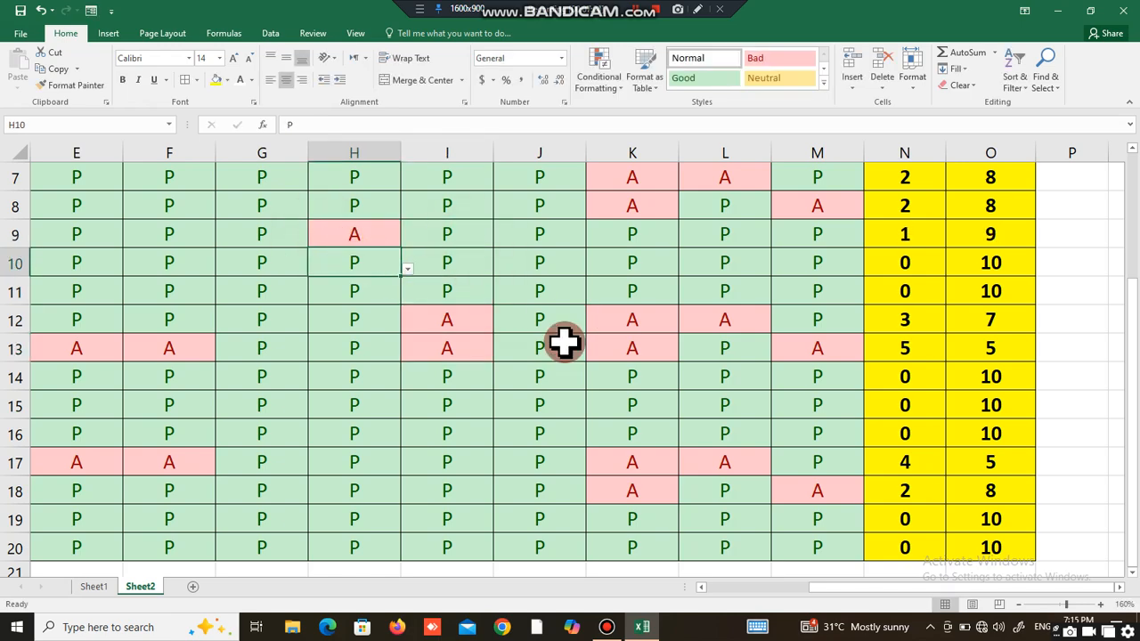
drag(1058, 603, 1053, 604)
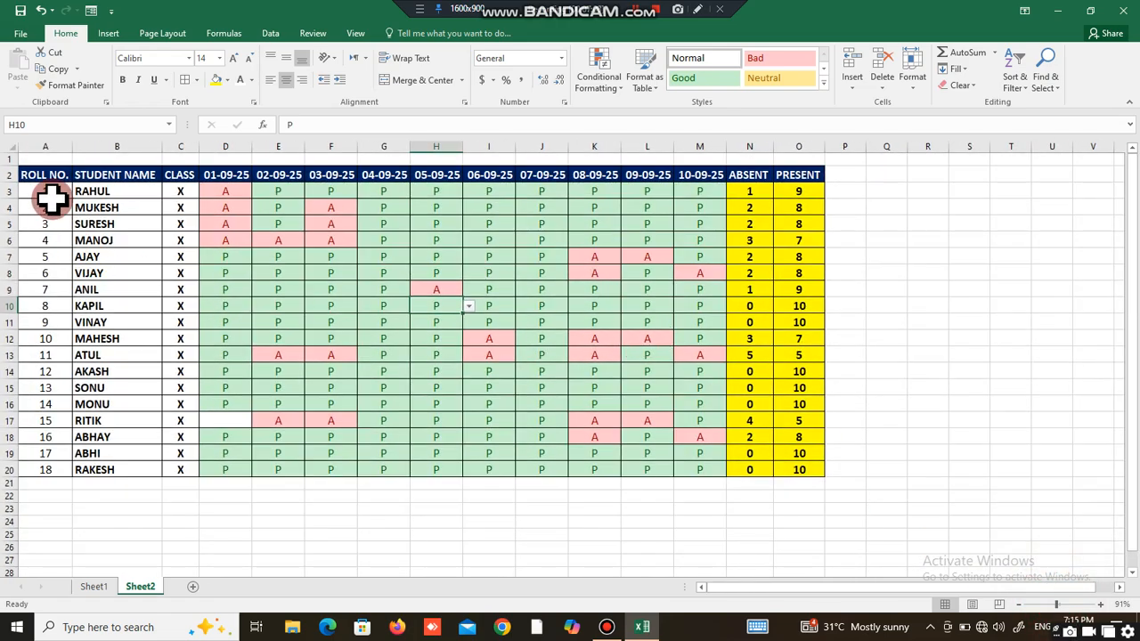
drag(53, 193, 814, 477)
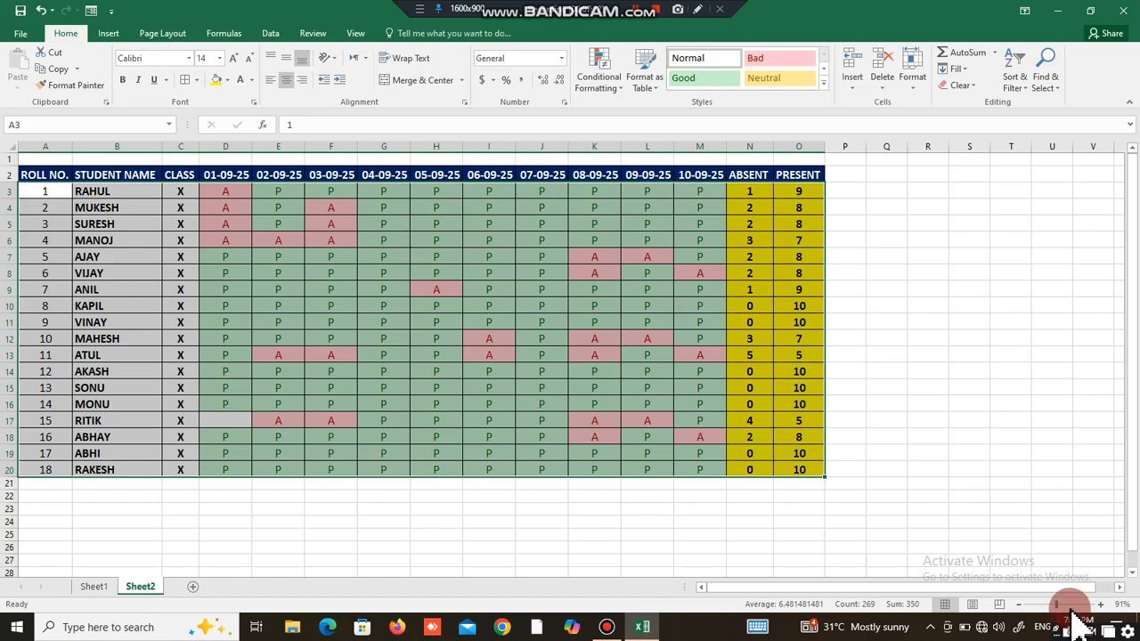
click(1067, 604)
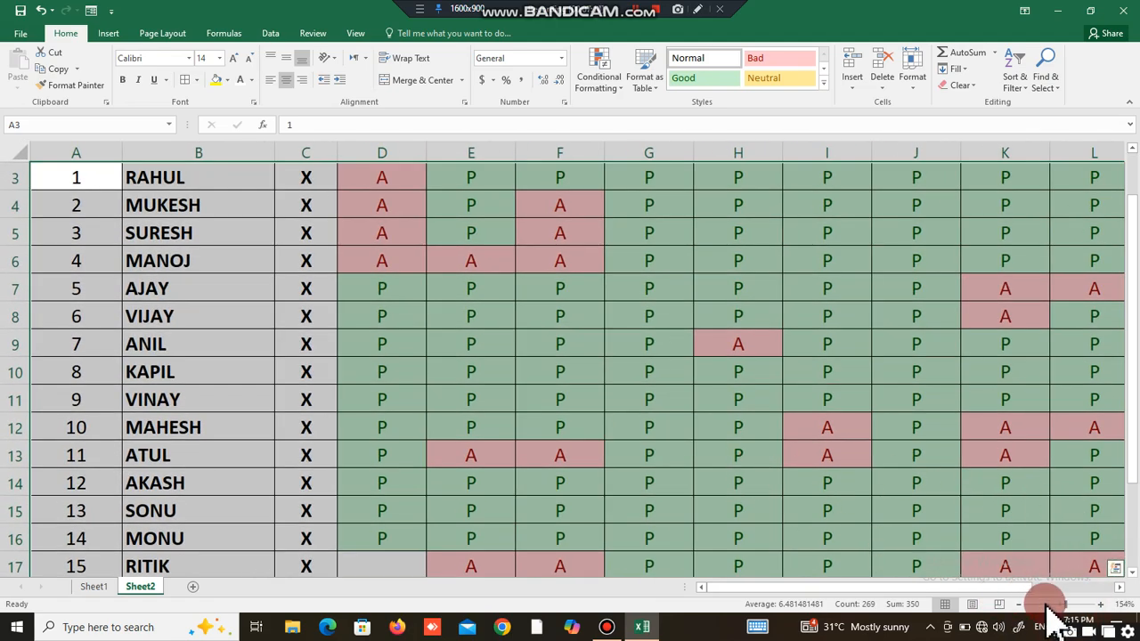
- Merge and center A1:O1 above the header row and enter the title ATTENDENCE SHEET
drag(1067, 605, 1058, 604)
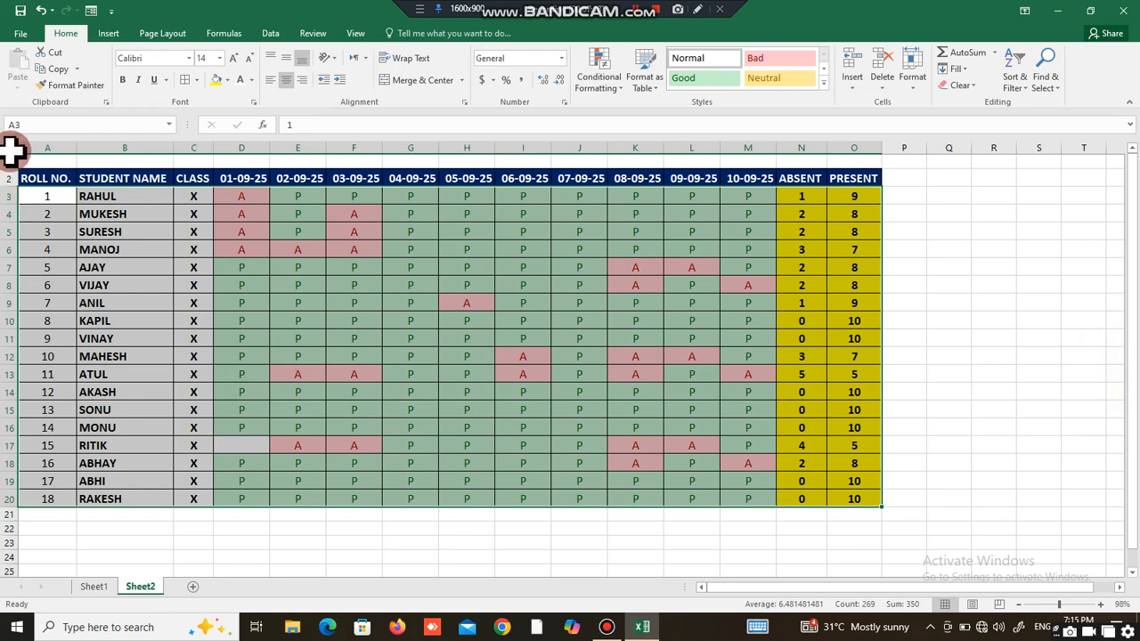
click(5, 160)
drag(61, 155, 857, 163)
click(412, 80)
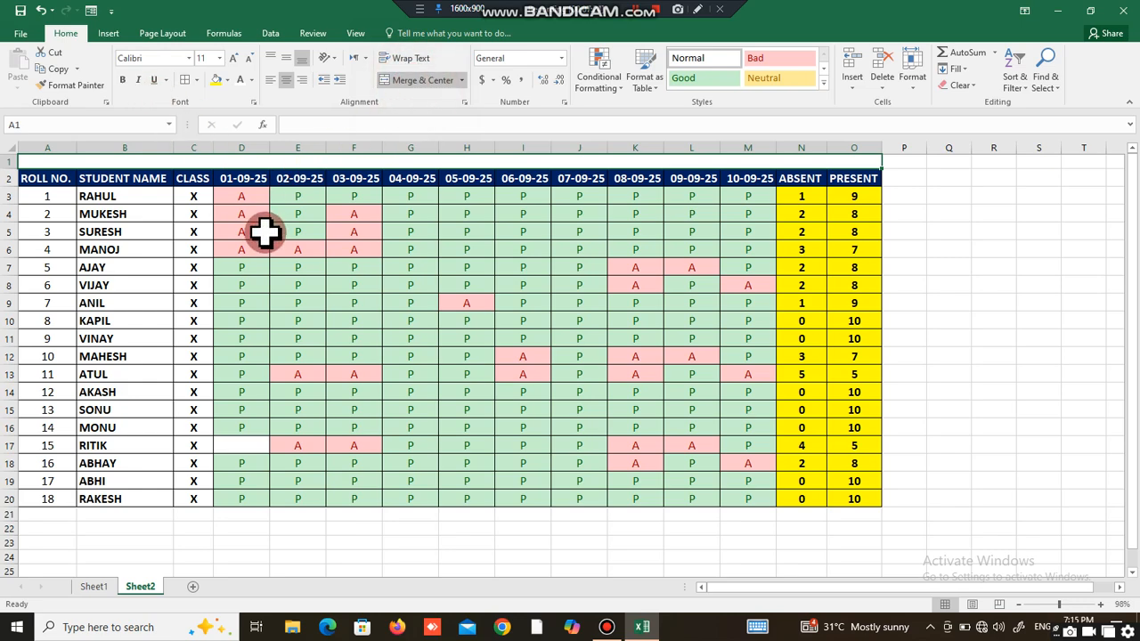
text(ATTENDENCE SHEET)
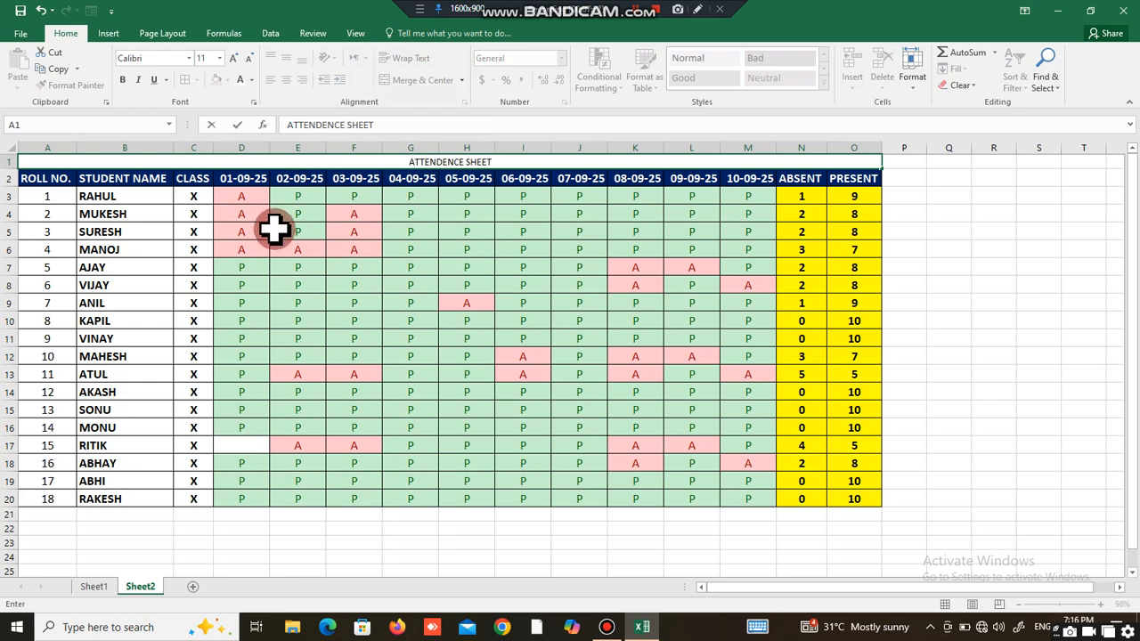
click(521, 229)
- Format the ATTENDENCE SHEET title as bold at font size 26 with a light green fill
click(509, 166)
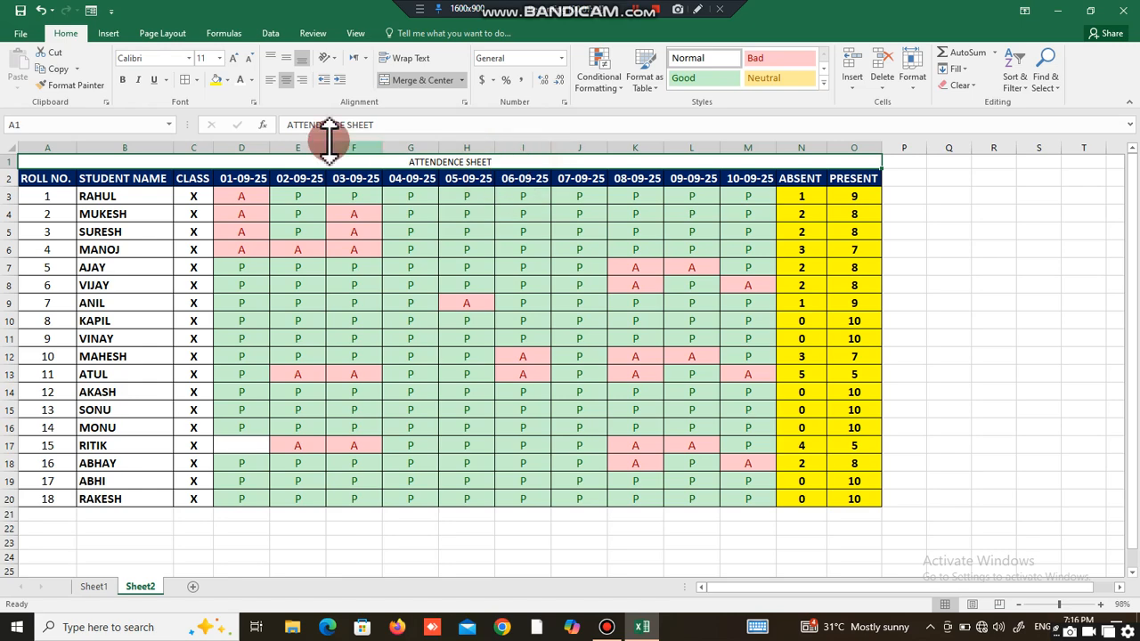
click(234, 59)
click(235, 58)
click(235, 59)
click(235, 59)
click(234, 59)
click(234, 59)
click(235, 58)
click(235, 59)
click(125, 80)
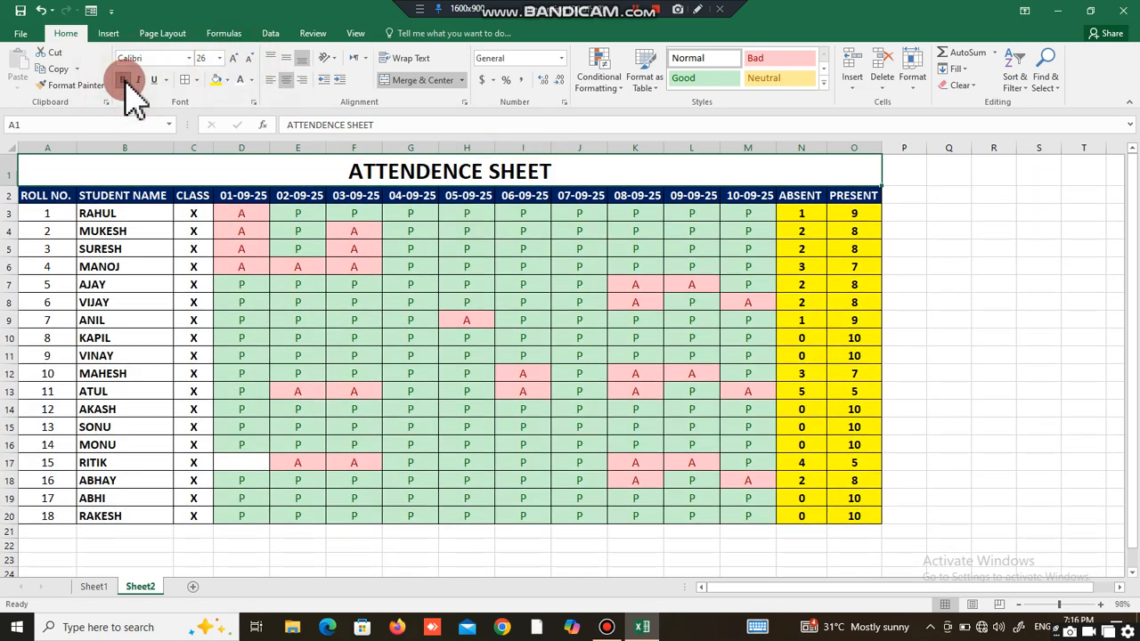
click(227, 81)
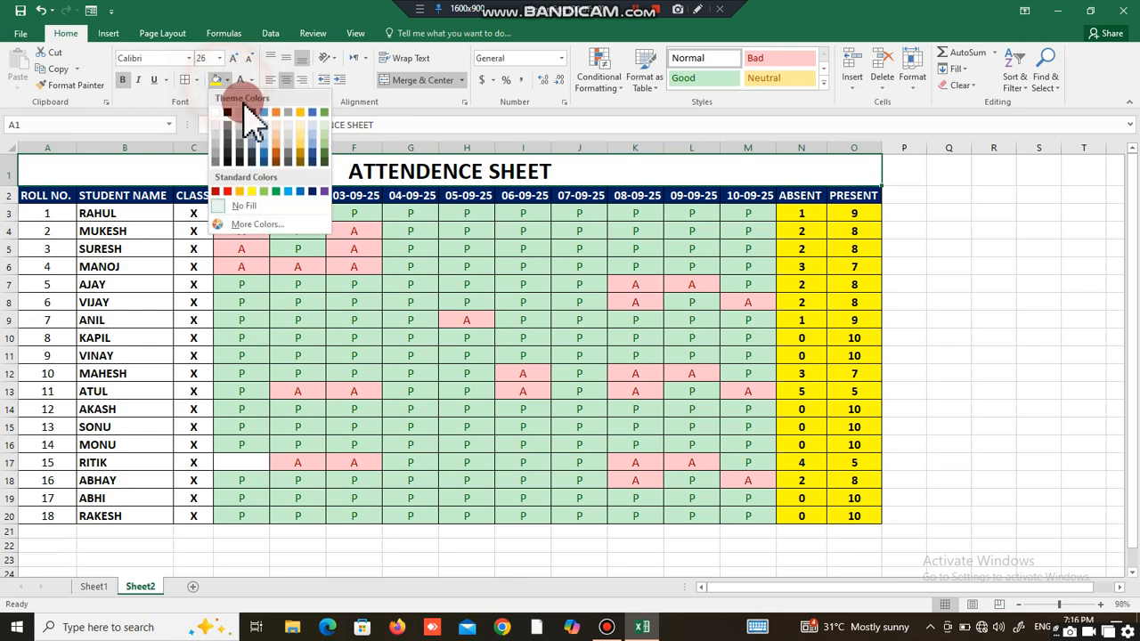
click(264, 191)
click(402, 247)
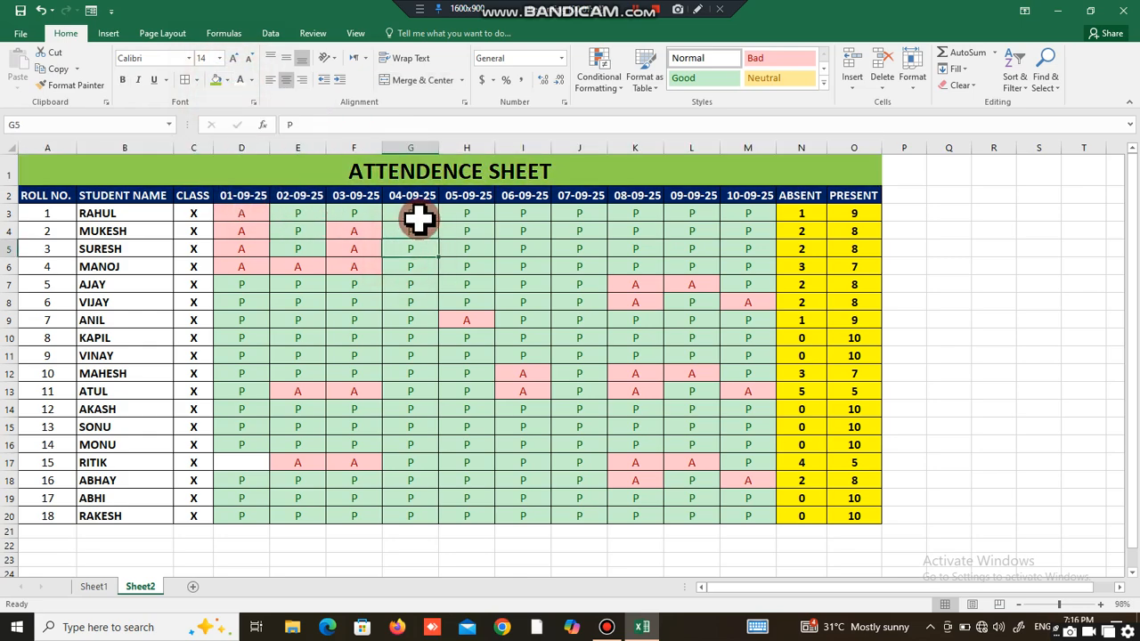
- Mark roll number 4 absent on 05-09-25 by entering A in H6
click(459, 270)
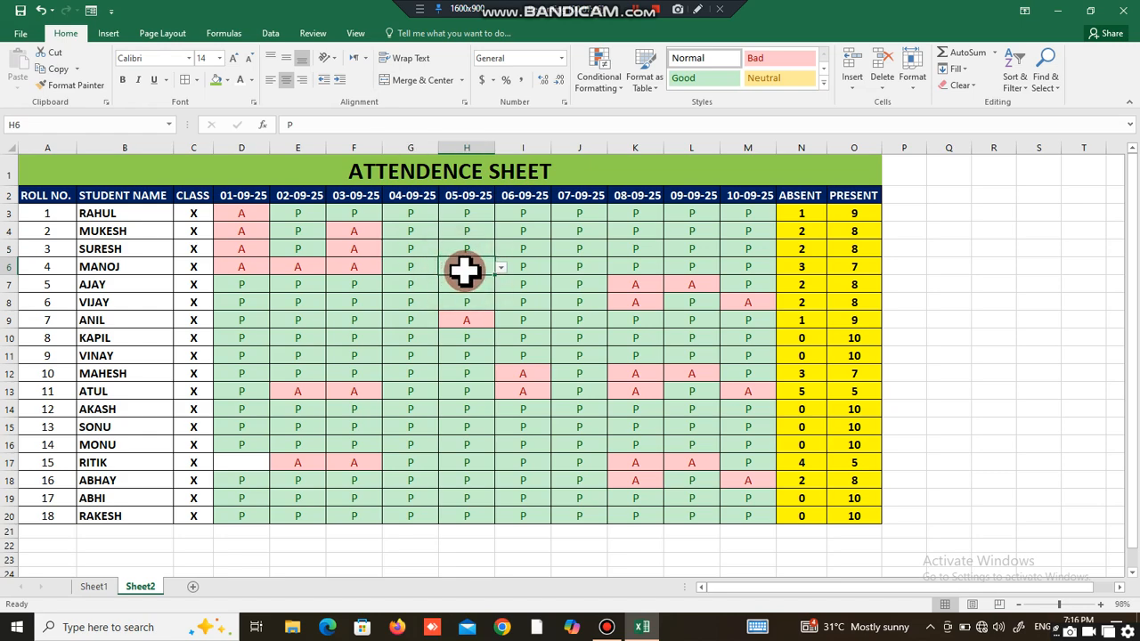
text(A)
key(Return)
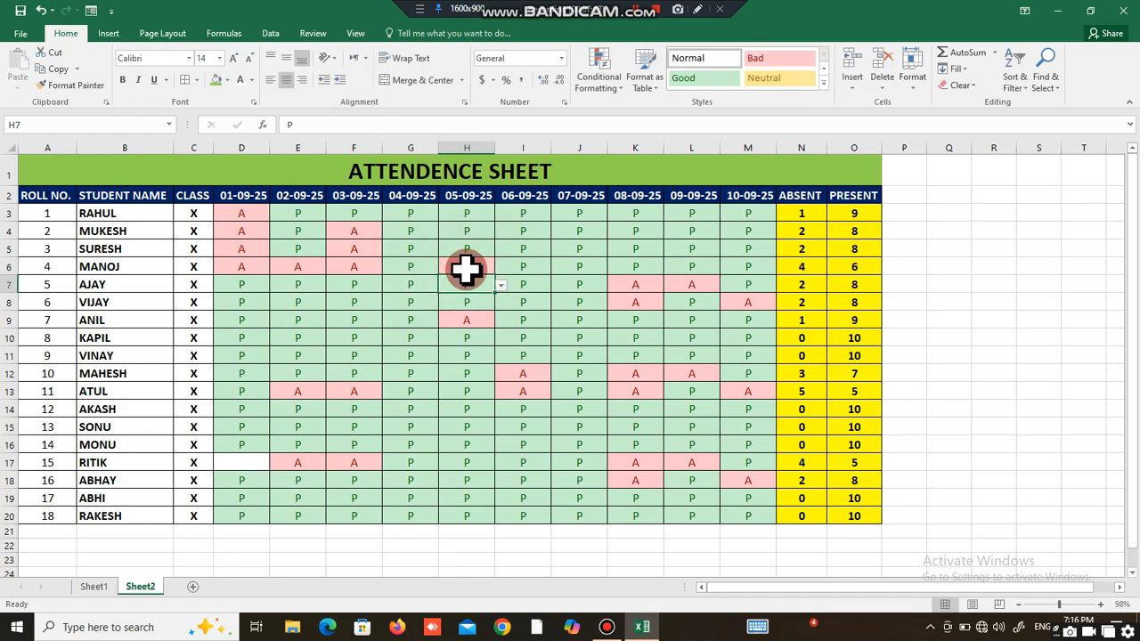